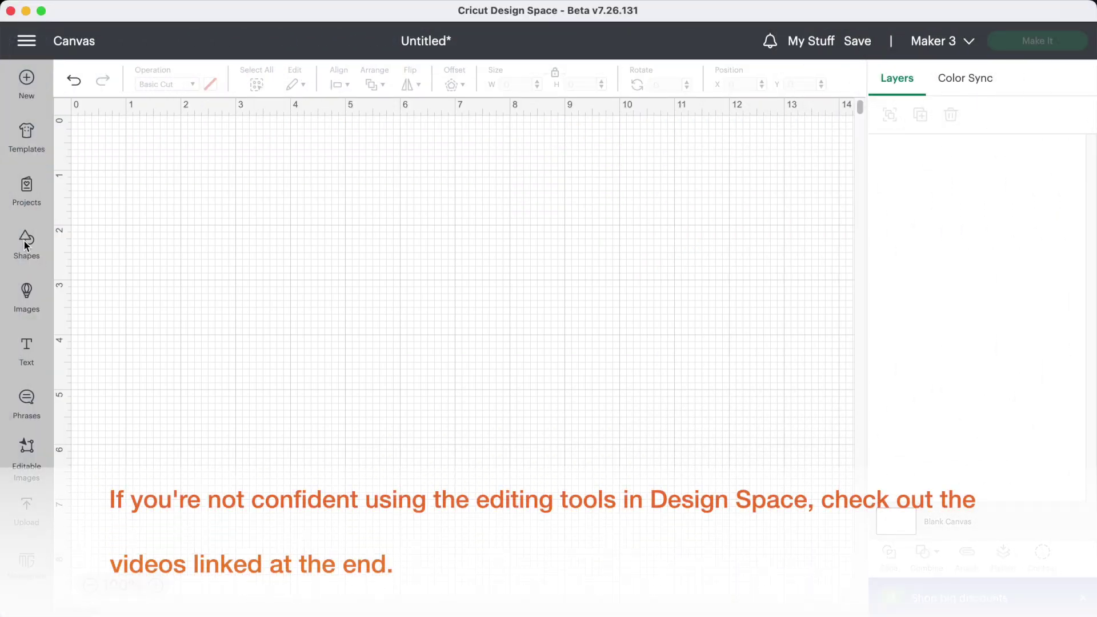
Step: Add an octagon and a square, with the octagon at top-left and the square below it
left_click(25, 244)
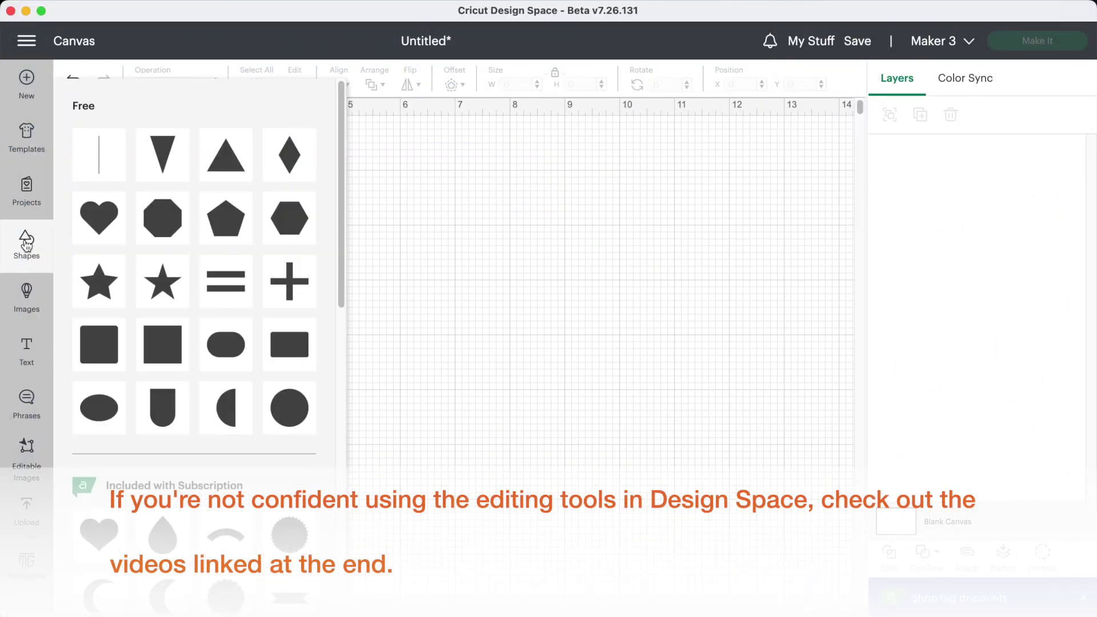
left_click(167, 216)
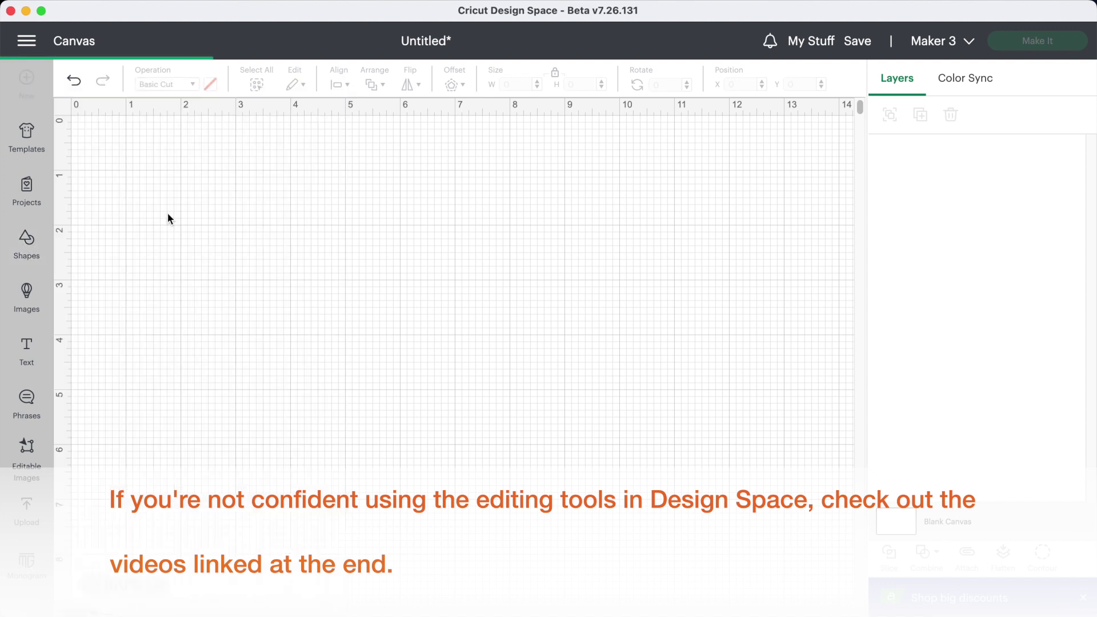
left_click(27, 243)
left_click(164, 337)
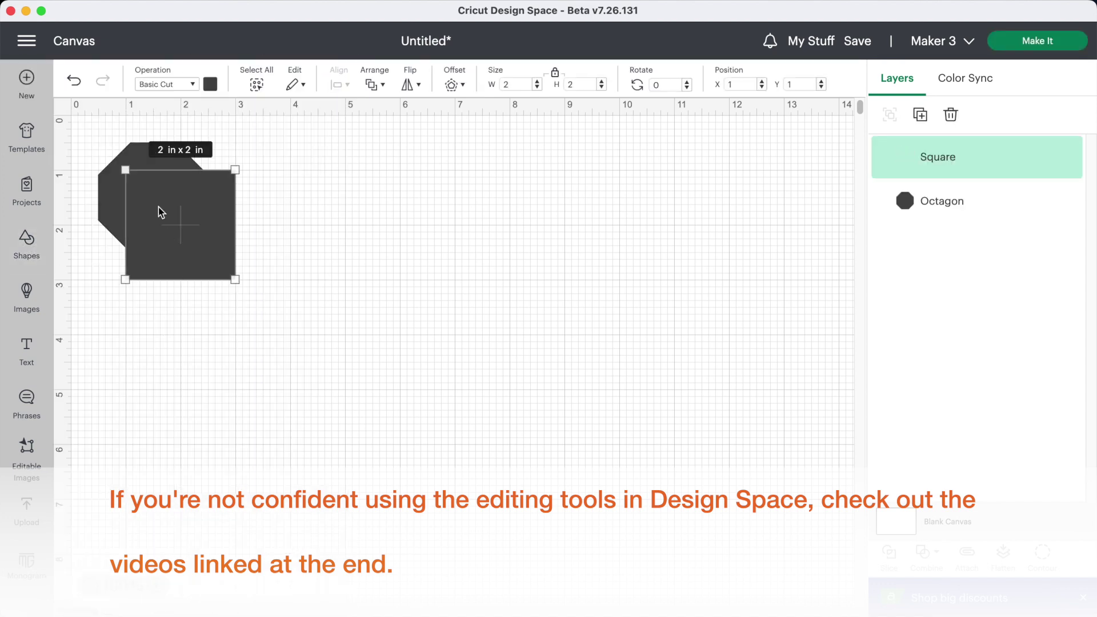
left_click(252, 260)
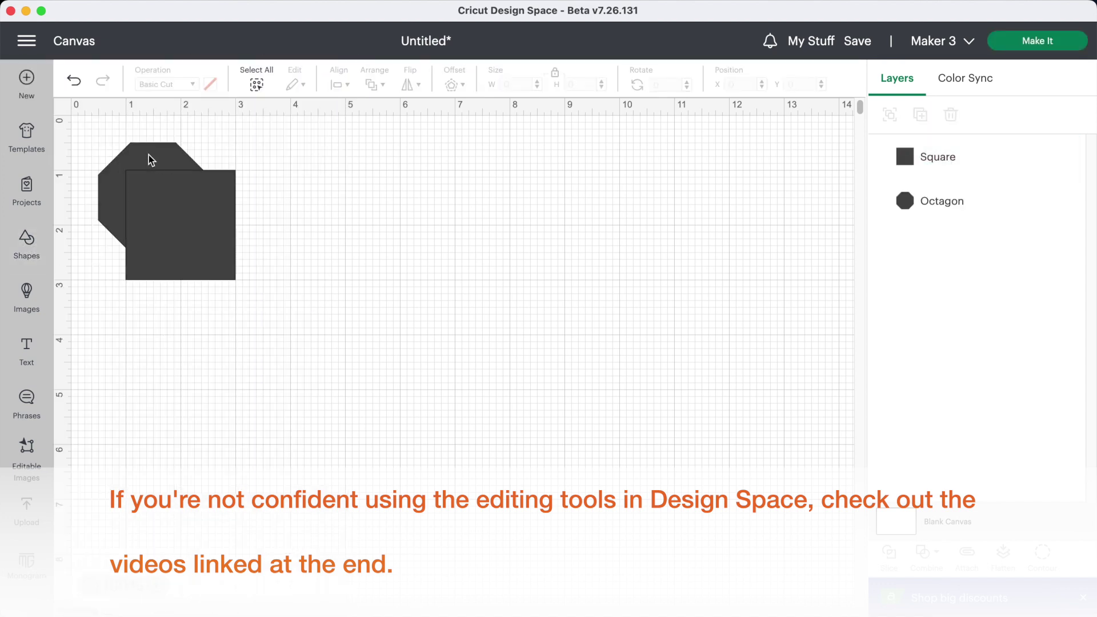
left_click_drag(150, 160, 89, 114)
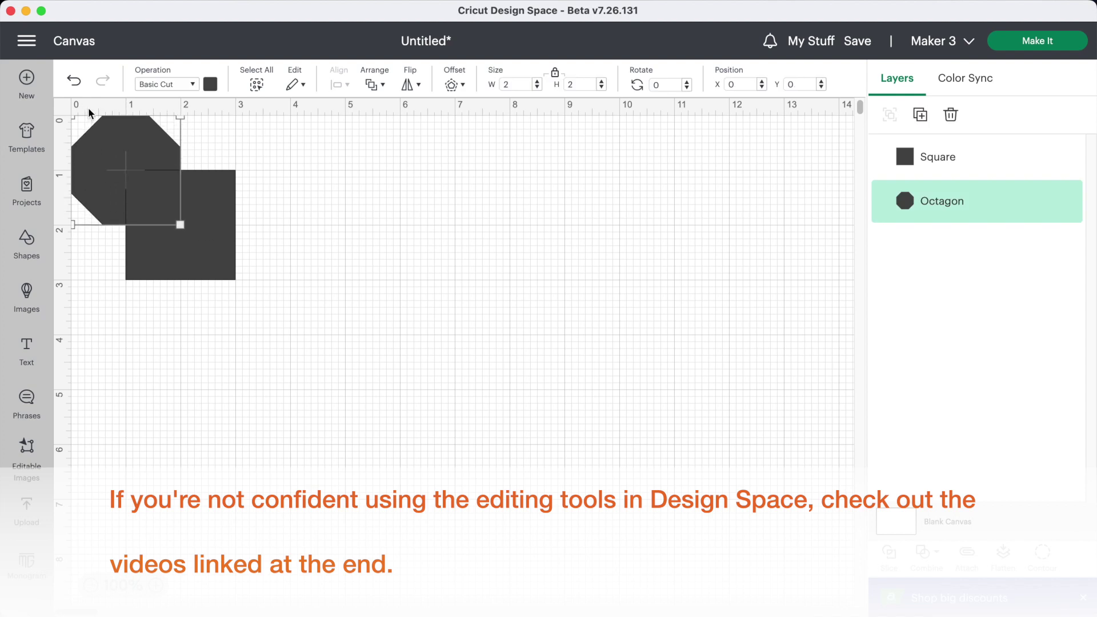
left_click_drag(225, 233, 124, 261)
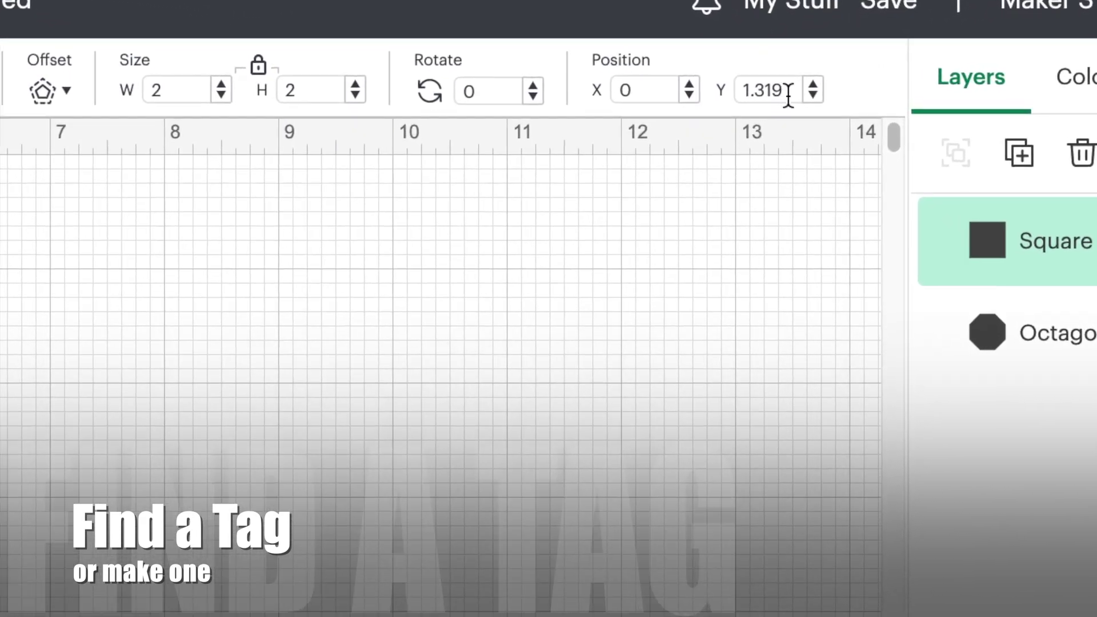
Step: Set the square's Y position to 1.25
left_click(788, 92)
key("BackSpace")
key("BackSpace")
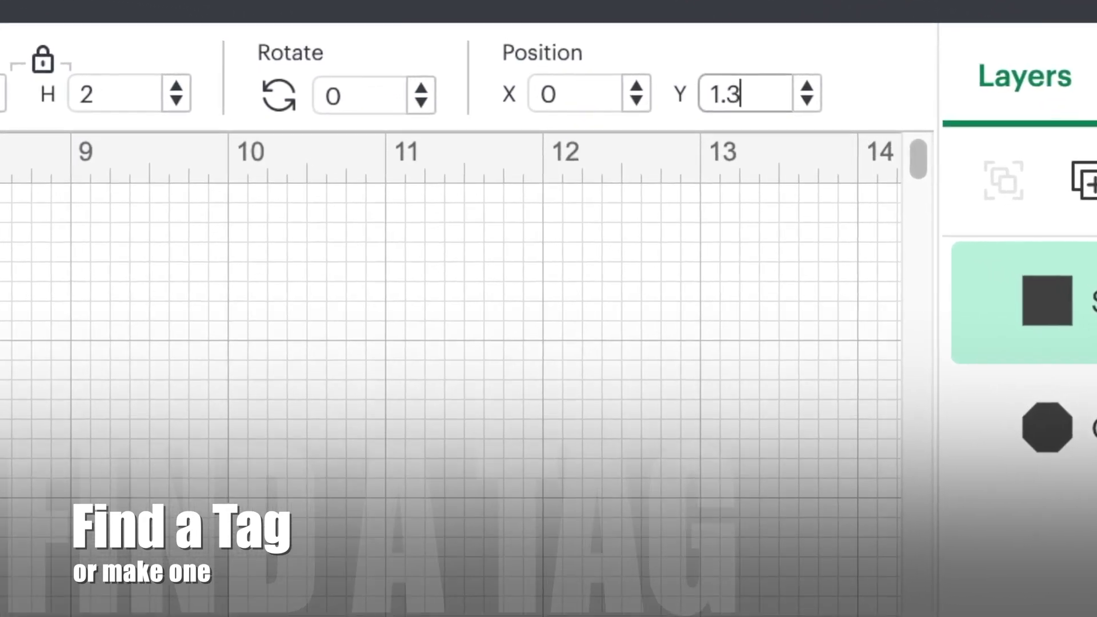
key("BackSpace")
type("25")
key("Return")
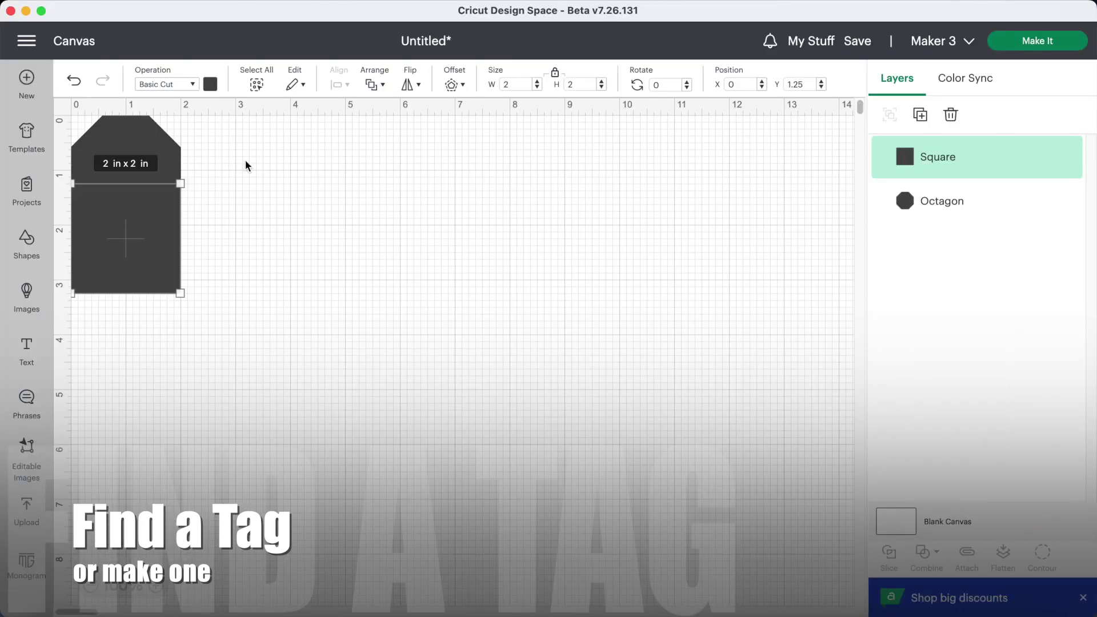
Step: Centre the octagon and square horizontally and weld them into one tag shape
left_click_drag(245, 165, 115, 226)
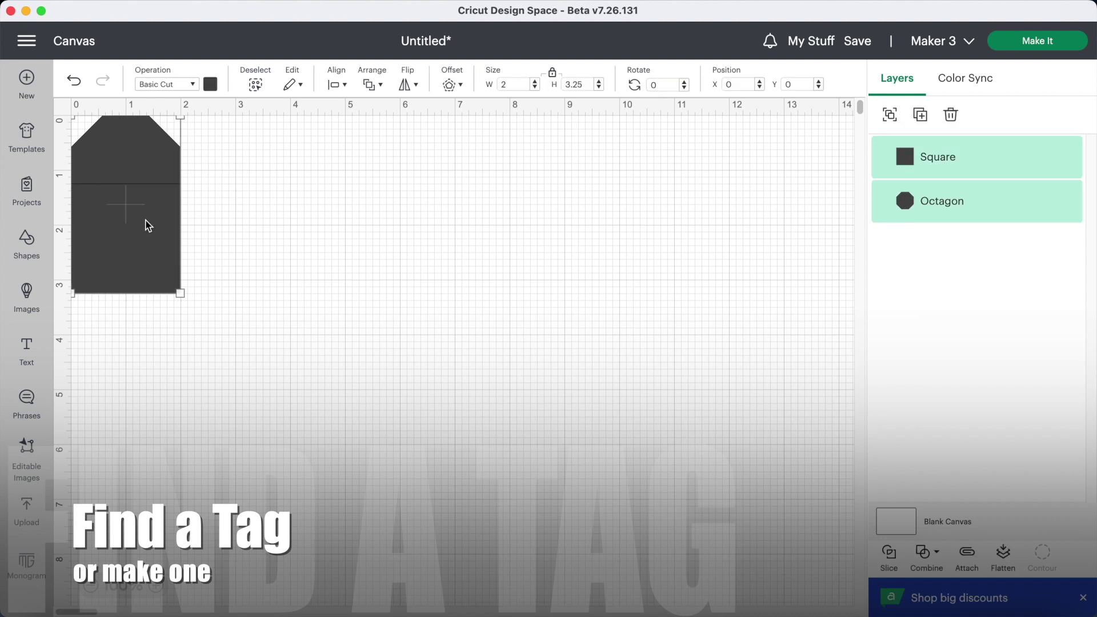
left_click(338, 85)
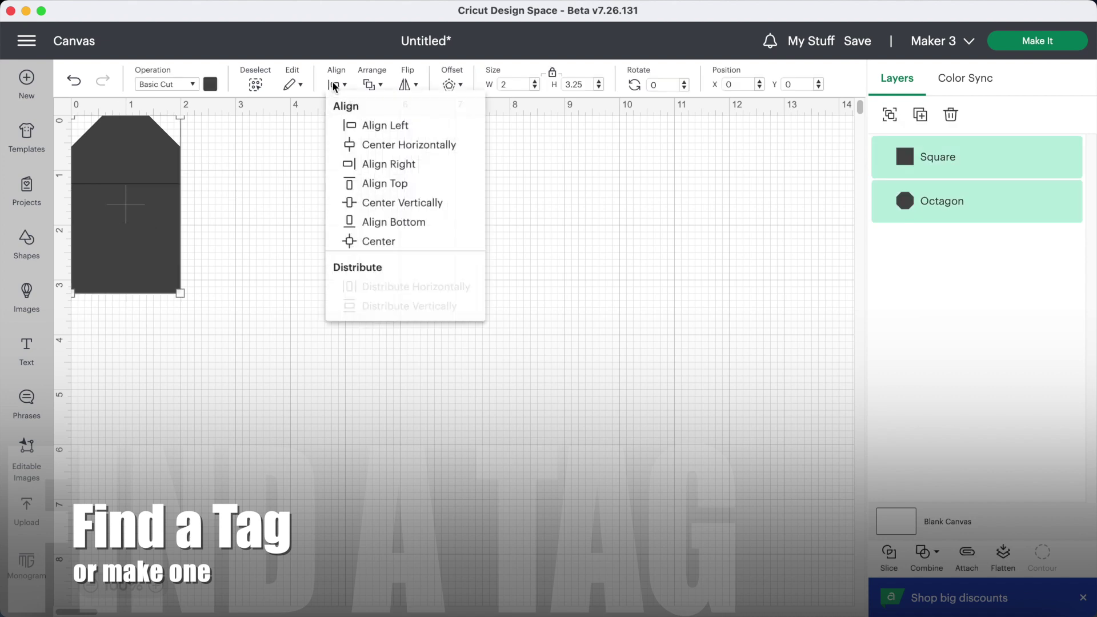
left_click(361, 149)
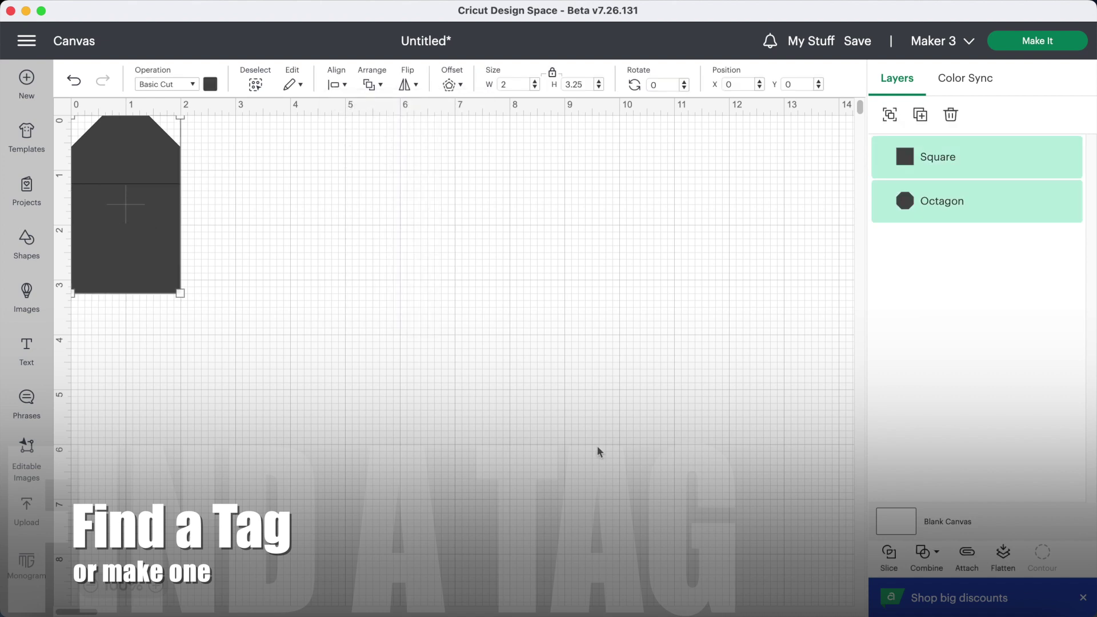
left_click(633, 449)
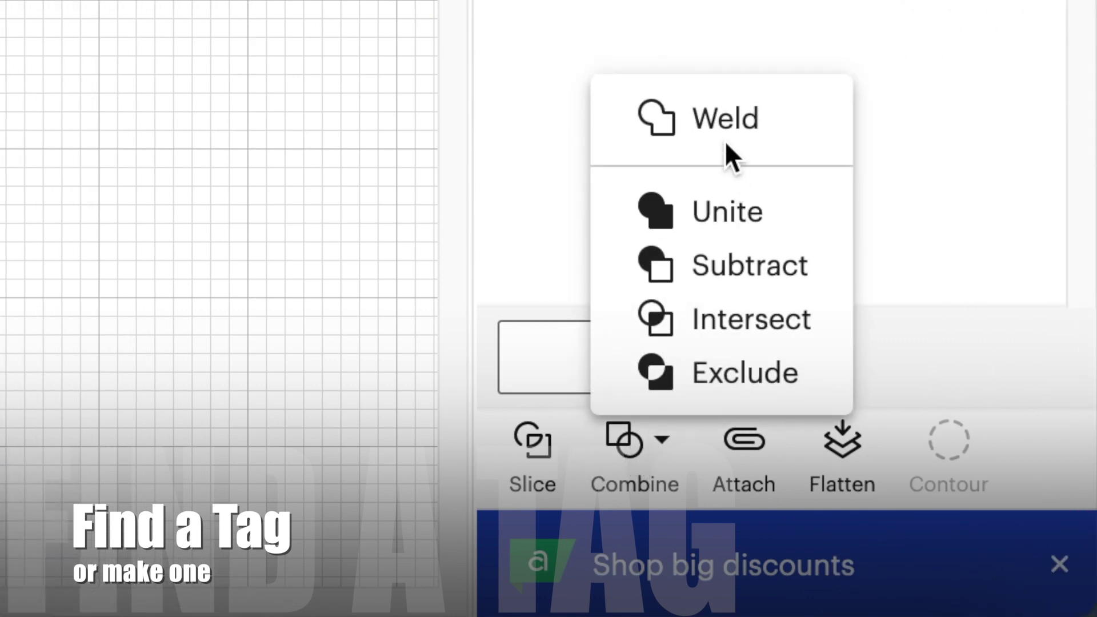
left_click(717, 128)
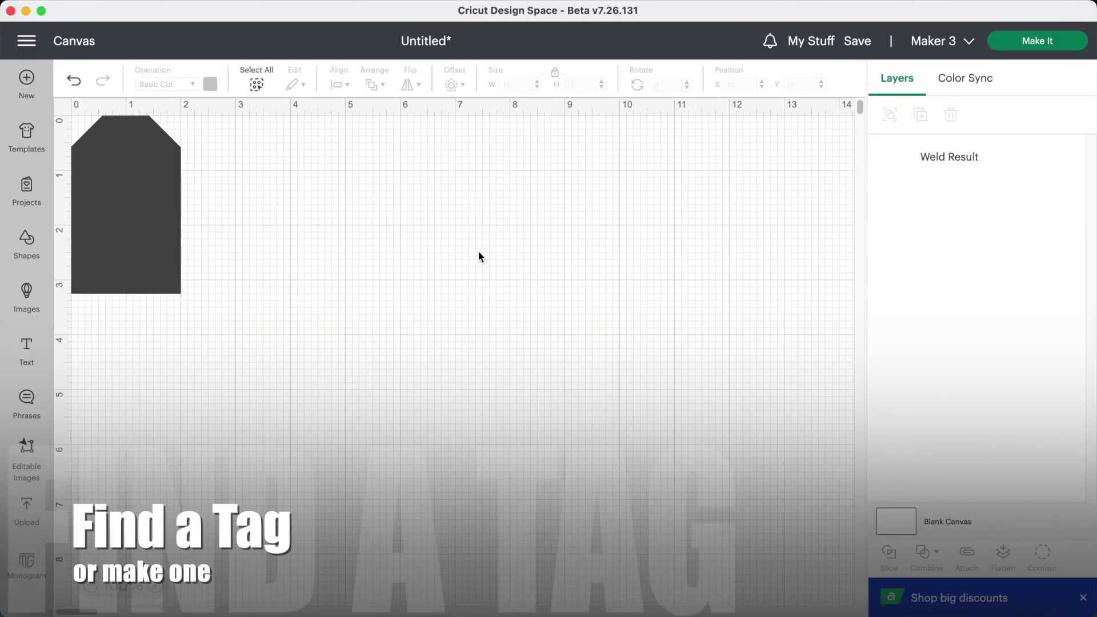
Step: Place a purple 0.25 in circle at the top of the tag
left_click_drag(131, 180, 331, 201)
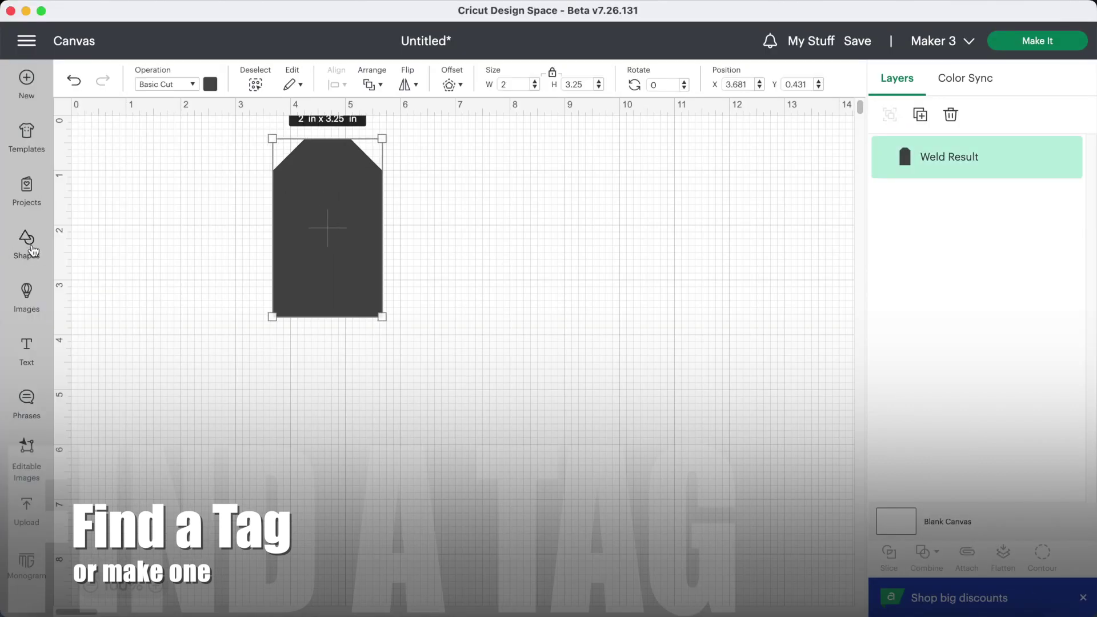
left_click(26, 243)
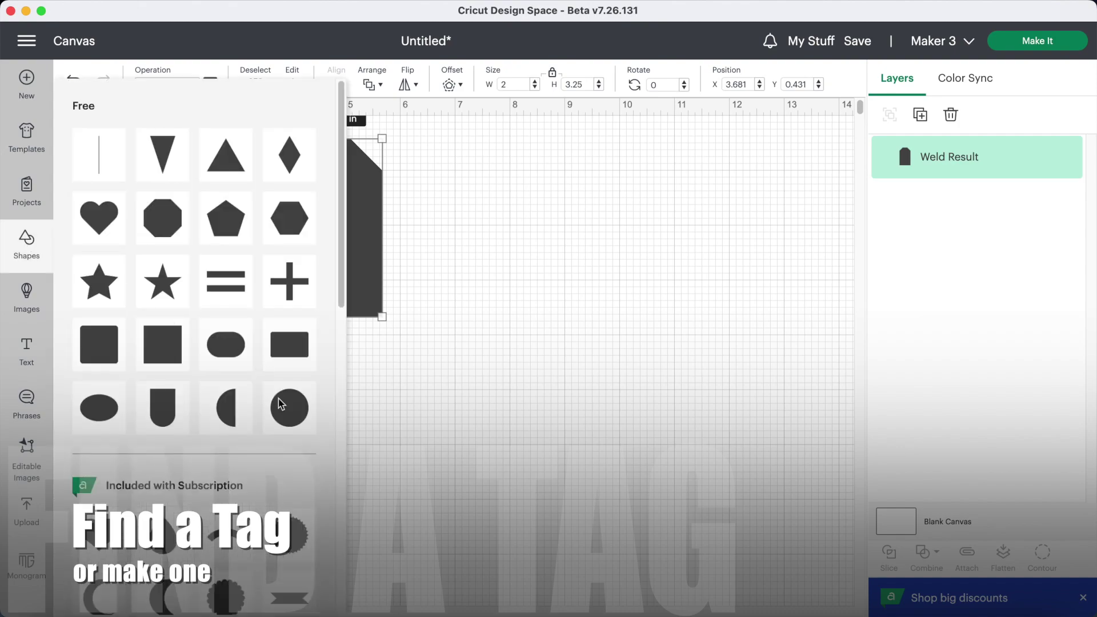
left_click(280, 405)
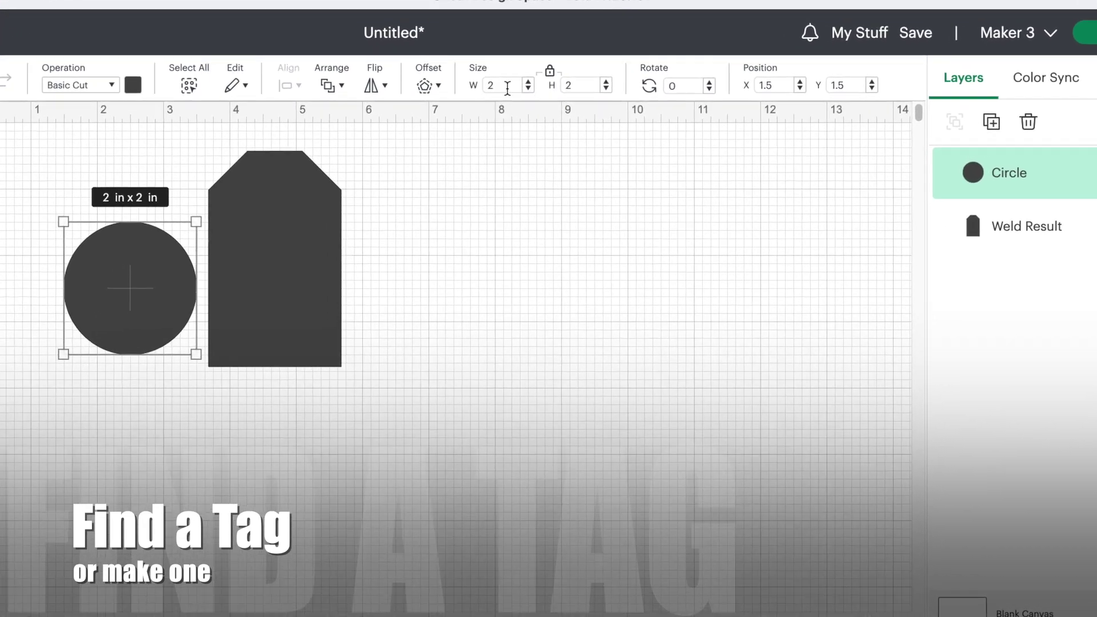
left_click(503, 86)
type("0")
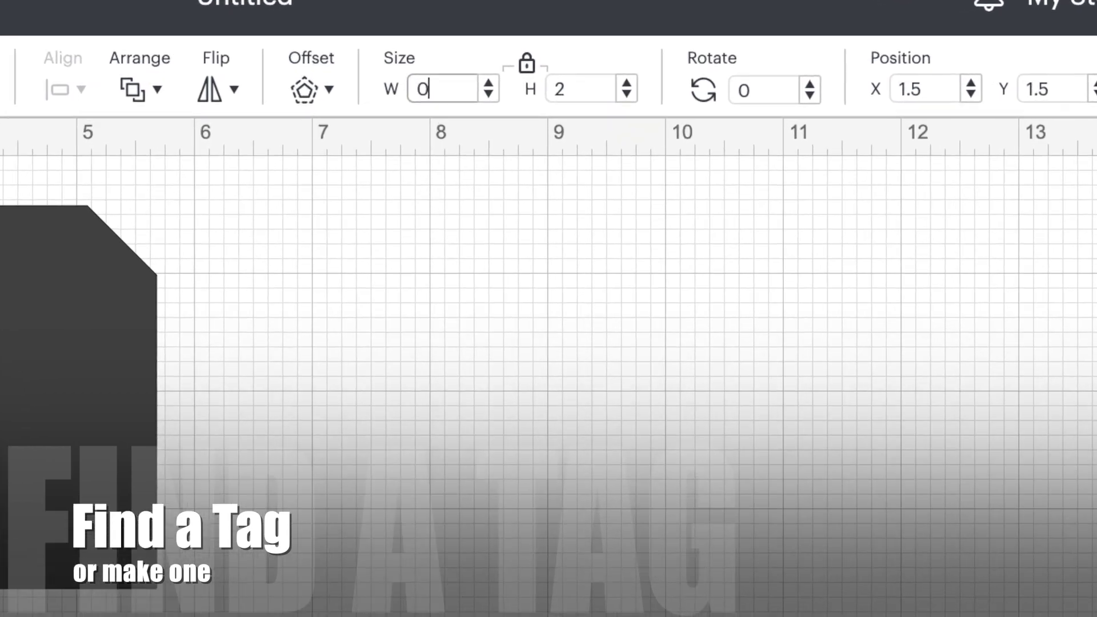
type(".25")
key("Return")
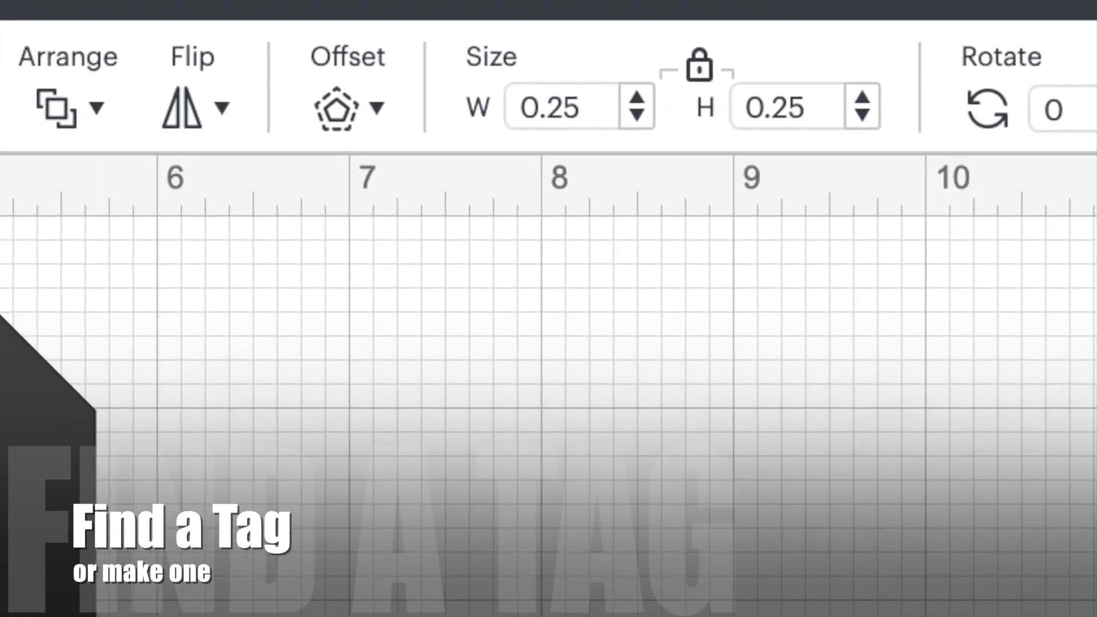
left_click(24, 123)
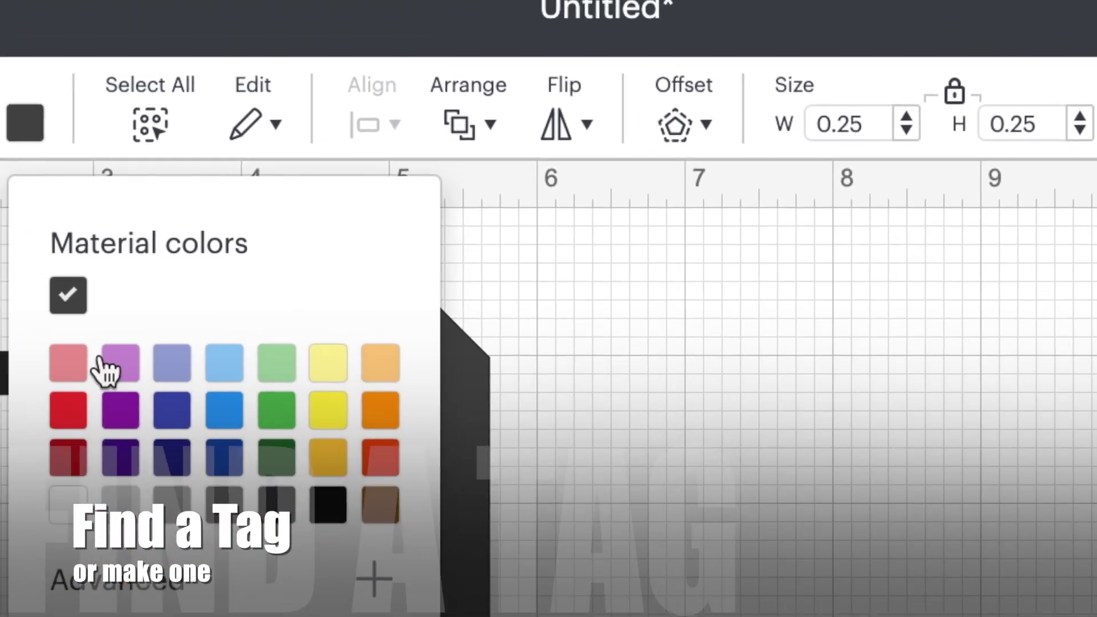
left_click(108, 365)
left_click(2, 362)
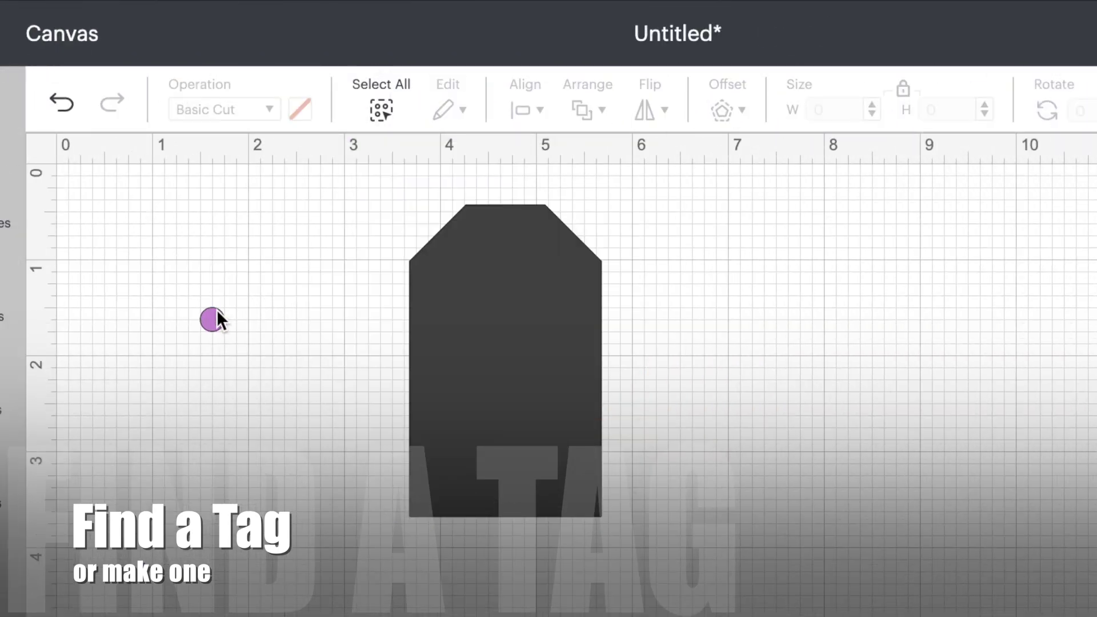
left_click_drag(218, 313, 508, 228)
Step: Centre the circle horizontally on the tag, slice it out, and move the cut-out aside
left_click(731, 197)
left_click_drag(733, 201, 428, 256)
left_click(540, 96)
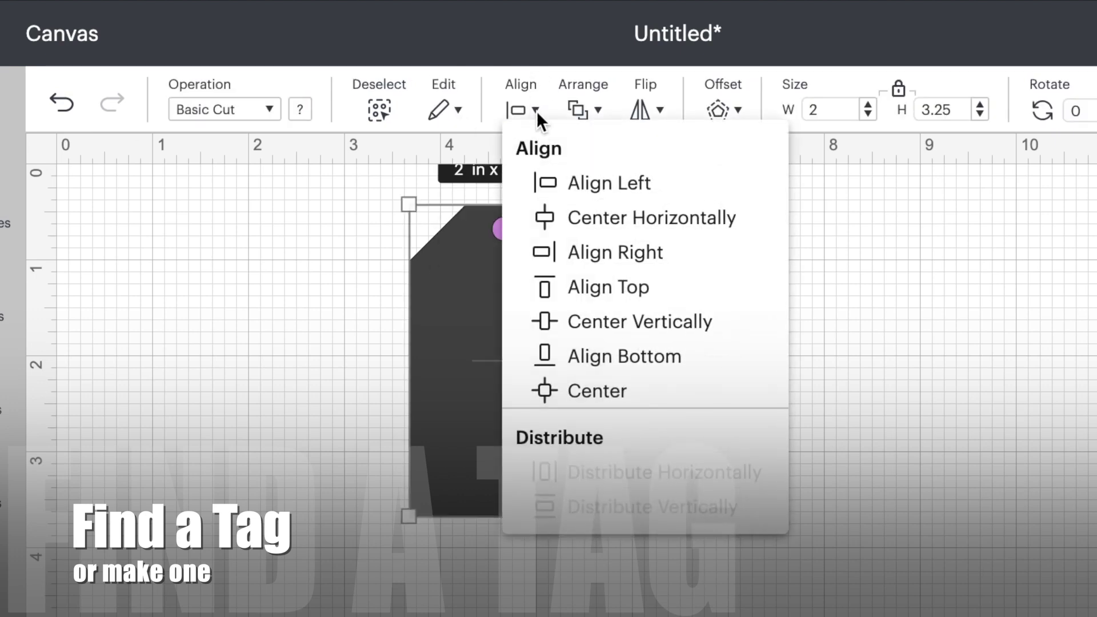
left_click(578, 225)
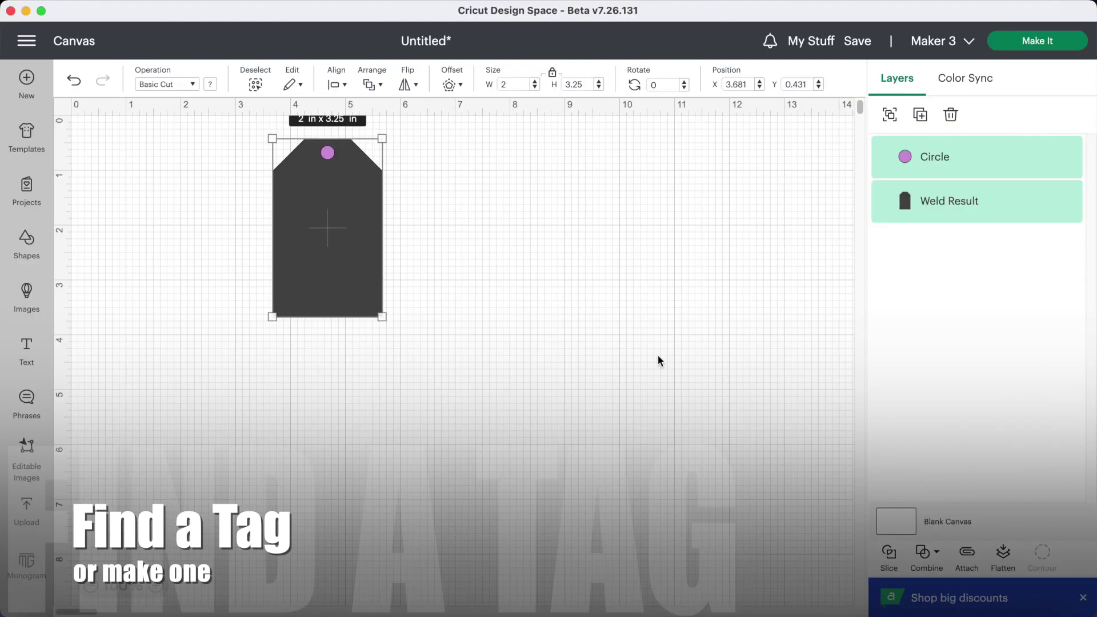
left_click(927, 557)
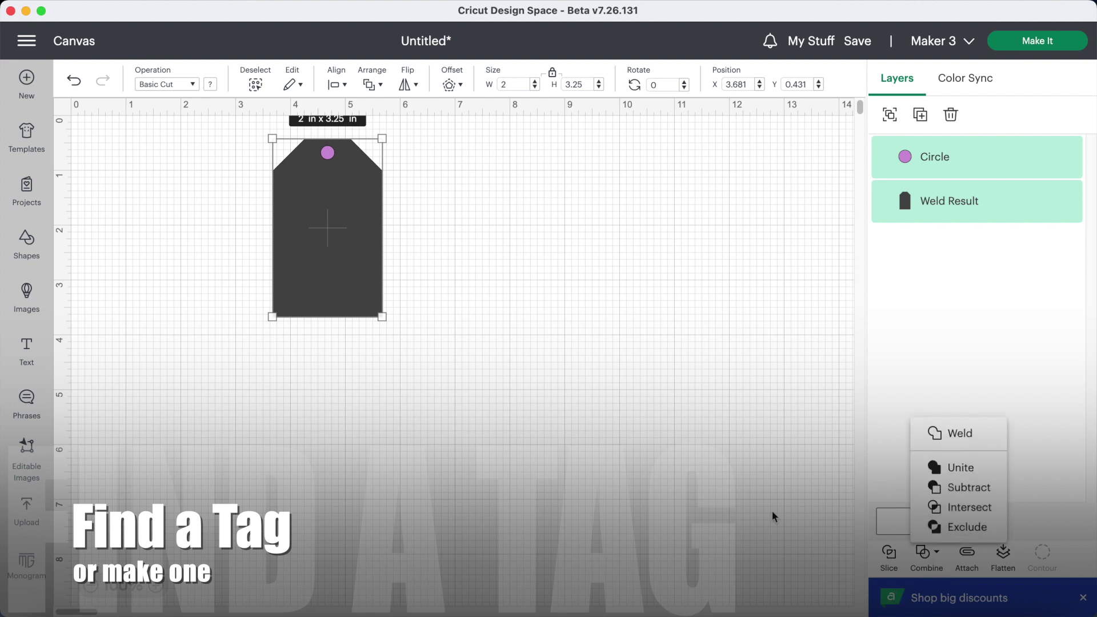
left_click(892, 552)
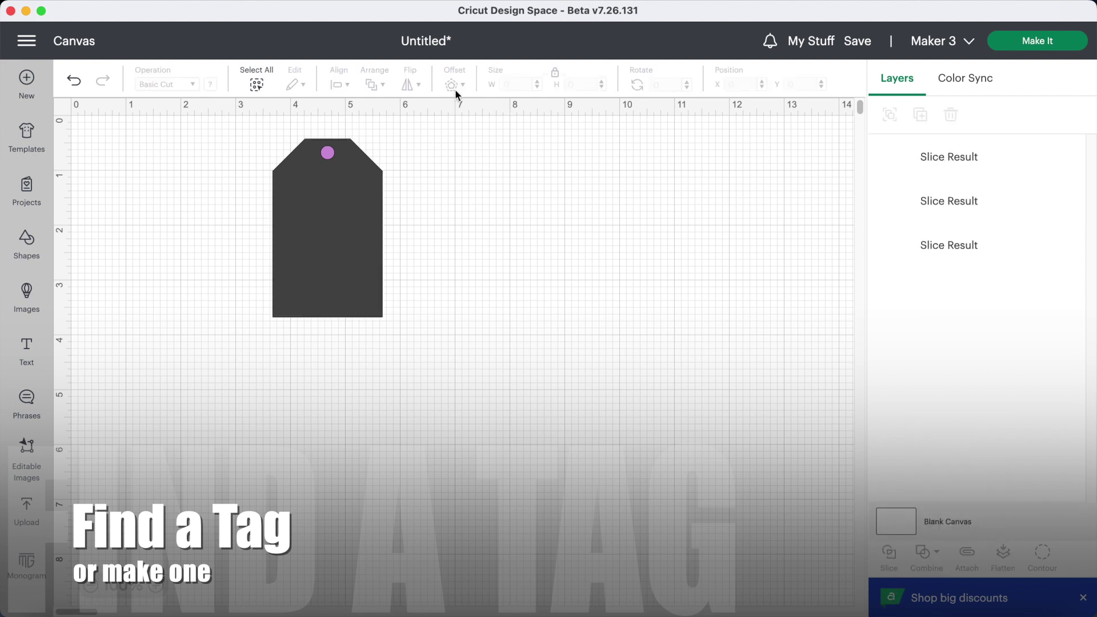
left_click_drag(328, 157, 470, 161)
Step: Move the dark circle piece aside and add a Rounded Gift Tag shape to the canvas
left_click(330, 153)
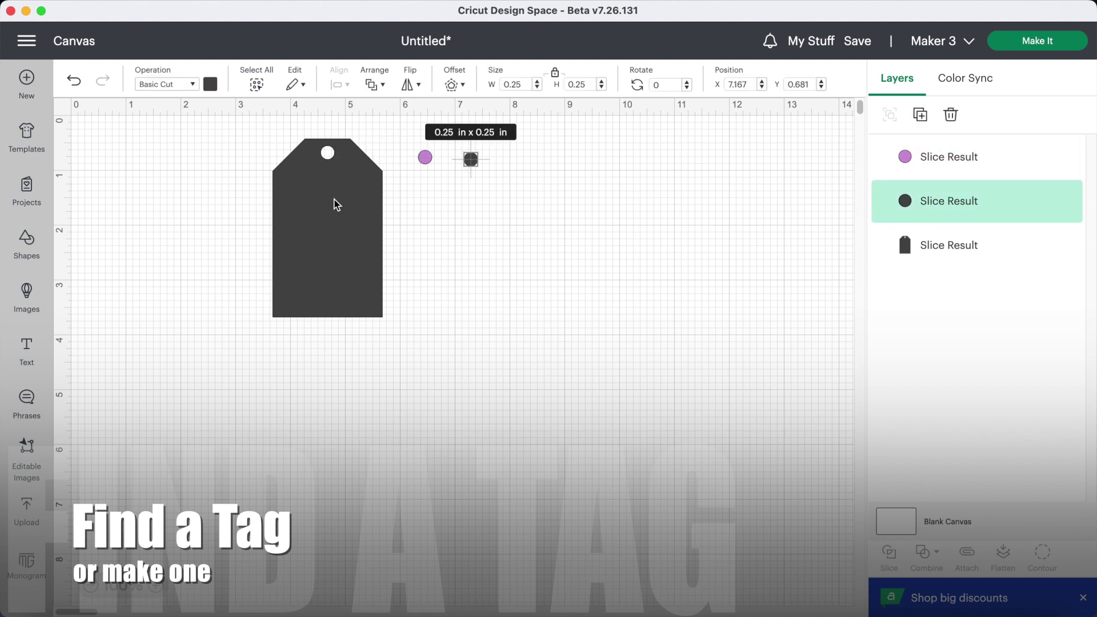
left_click_drag(336, 203, 818, 143)
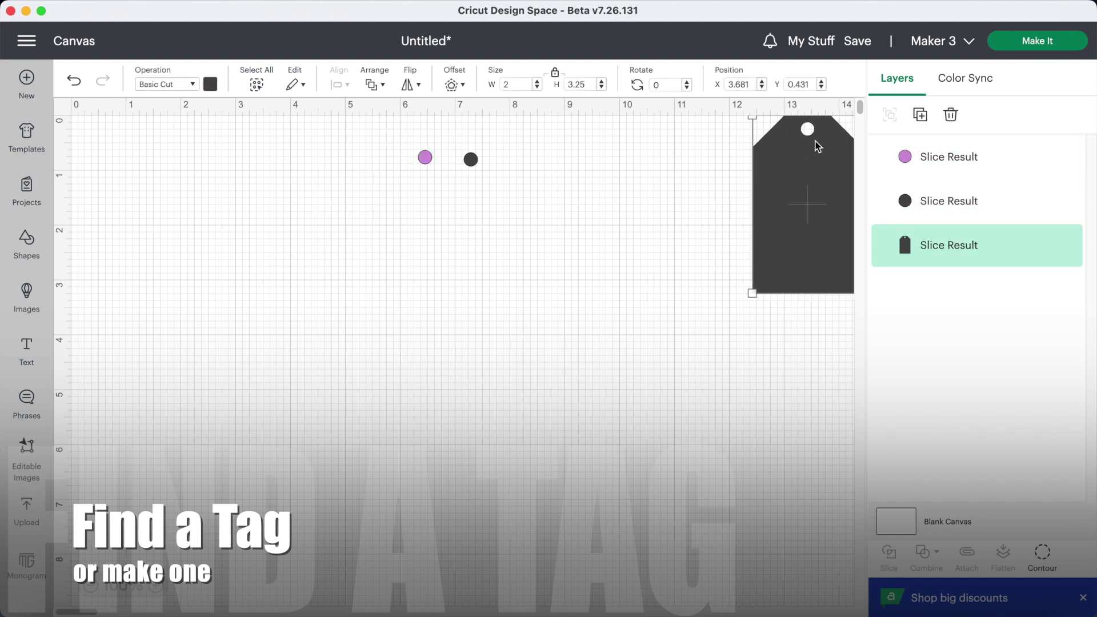
left_click(34, 247)
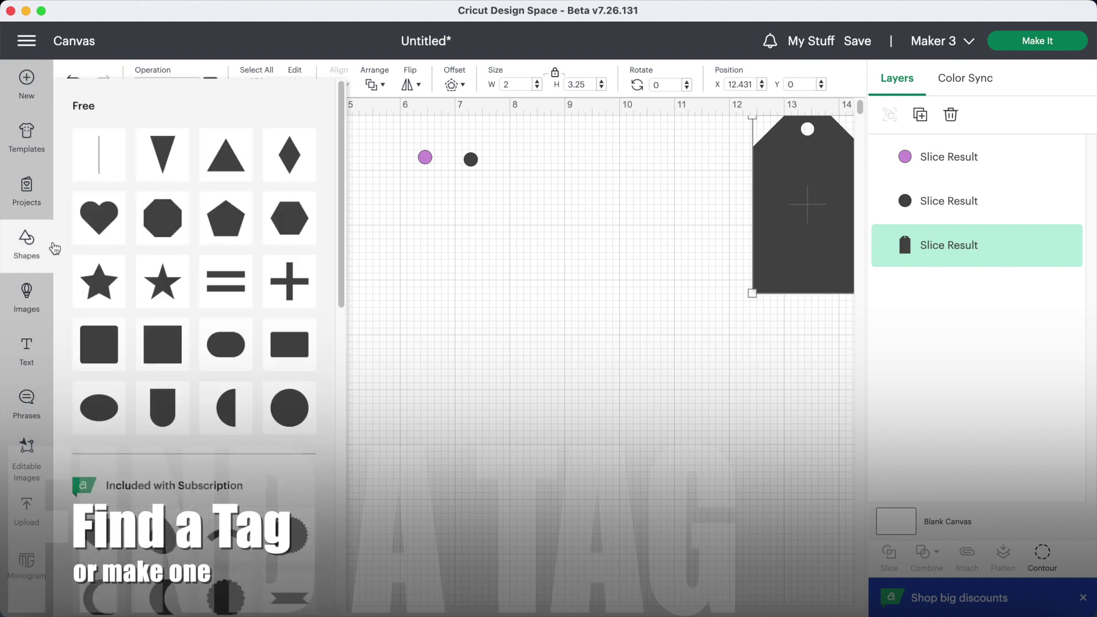
left_click_drag(342, 252, 336, 467)
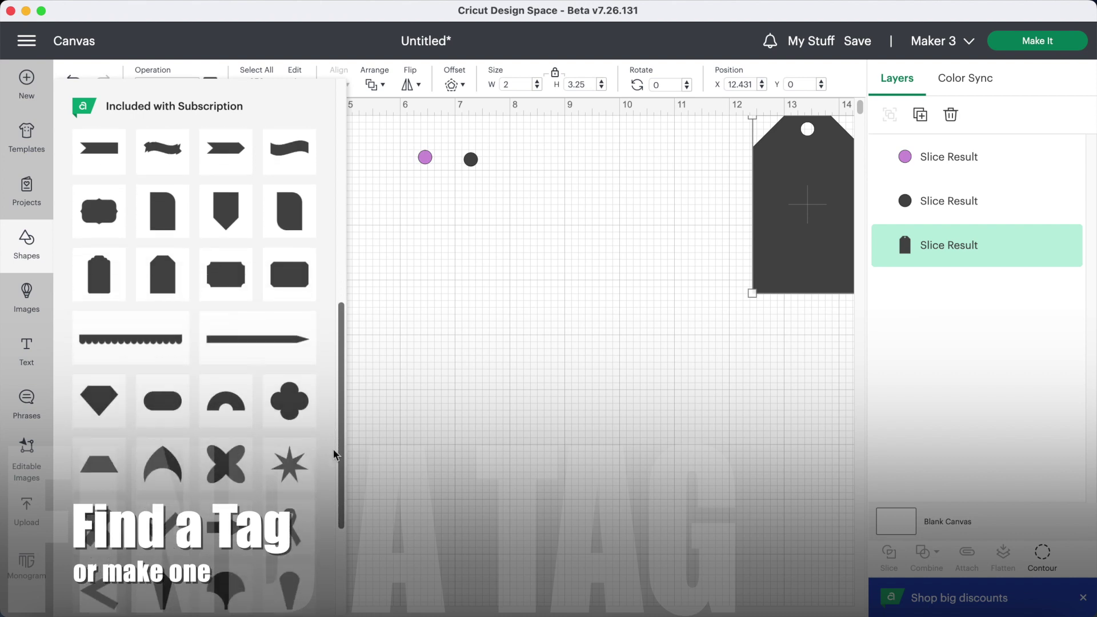
left_click(102, 280)
left_click_drag(184, 278, 296, 285)
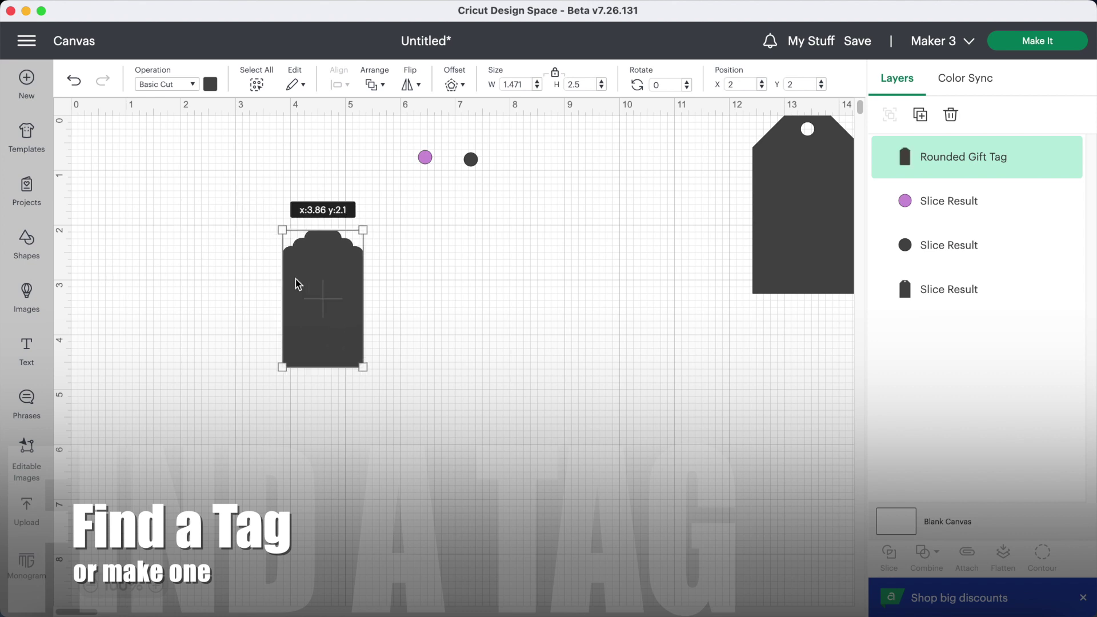
Step: Set the Rounded Gift Tag's width to 2 in, making it about 2 × 3.4 in
left_click_drag(528, 84, 485, 90)
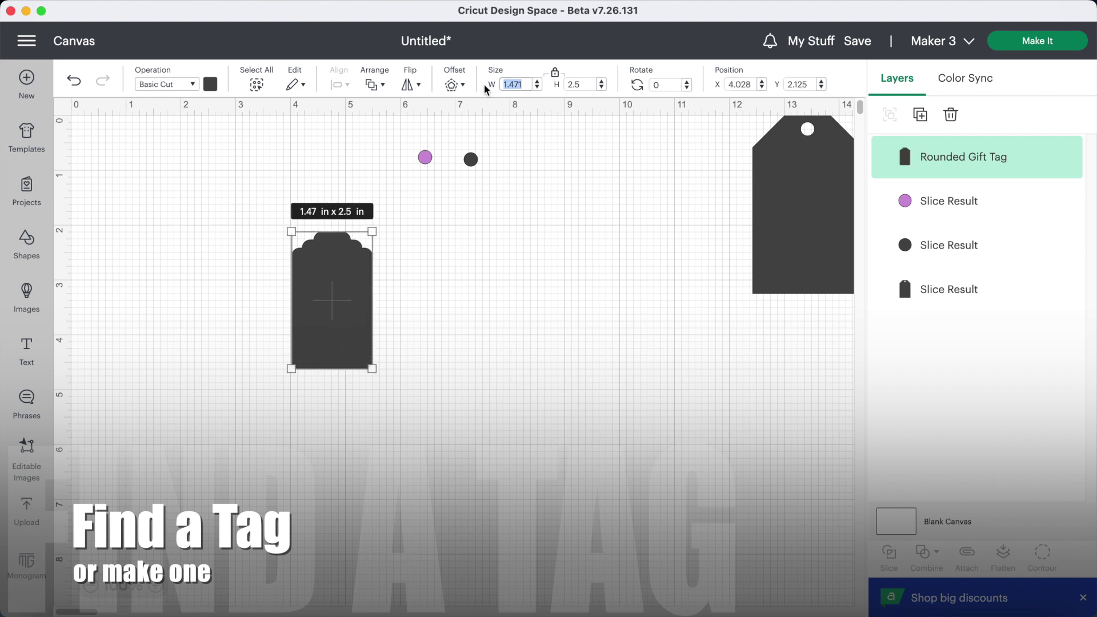
type("2")
key("Return")
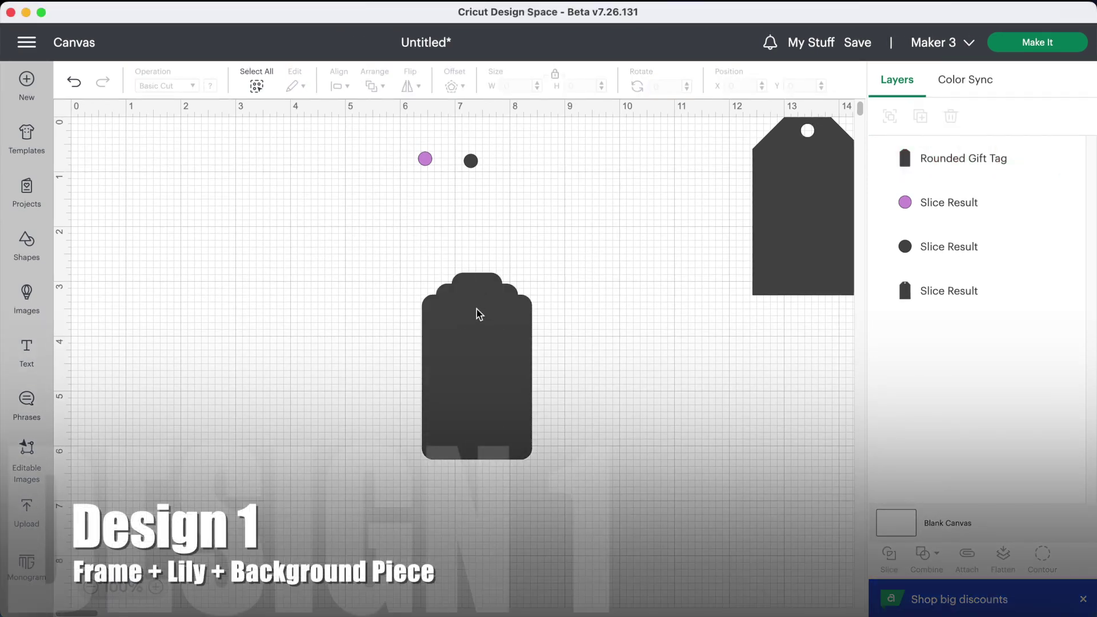
Step: Create a -0.1 in offset of the Rounded Gift Tag and subtract it, leaving a 2 × 3.399 in frame
left_click_drag(478, 331, 468, 280)
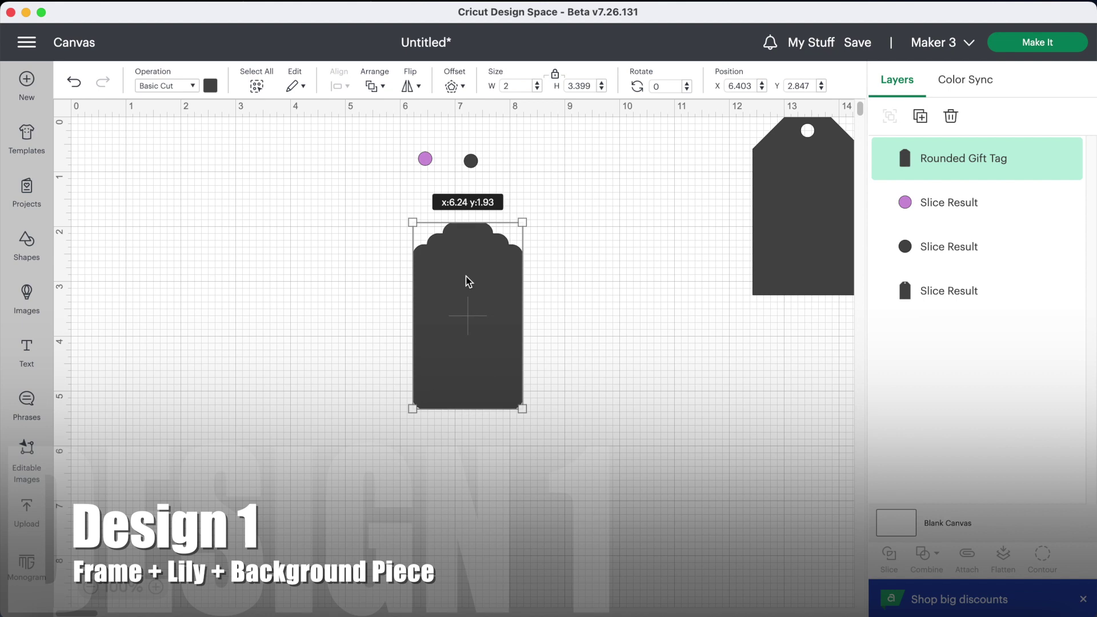
left_click(452, 87)
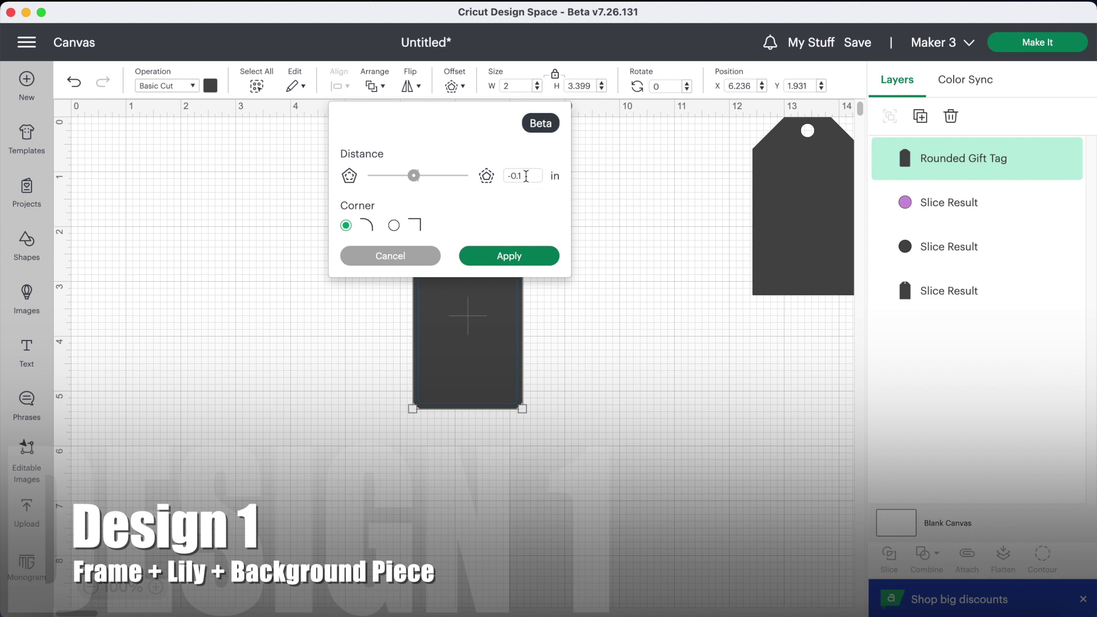
left_click(526, 176)
left_click(514, 255)
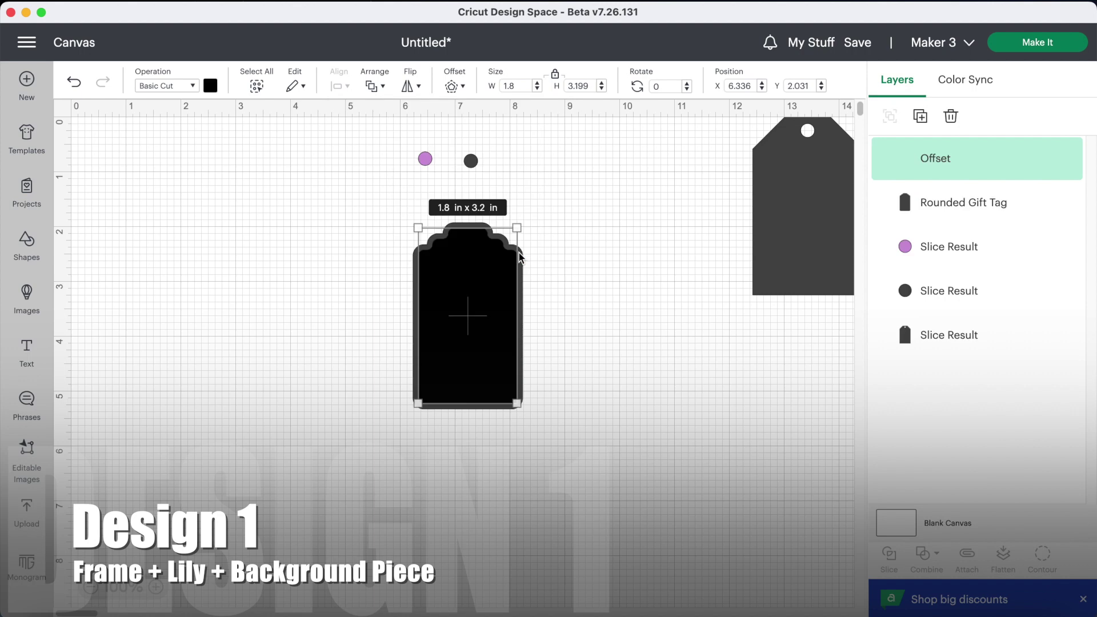
left_click(572, 290)
left_click_drag(587, 283, 471, 353)
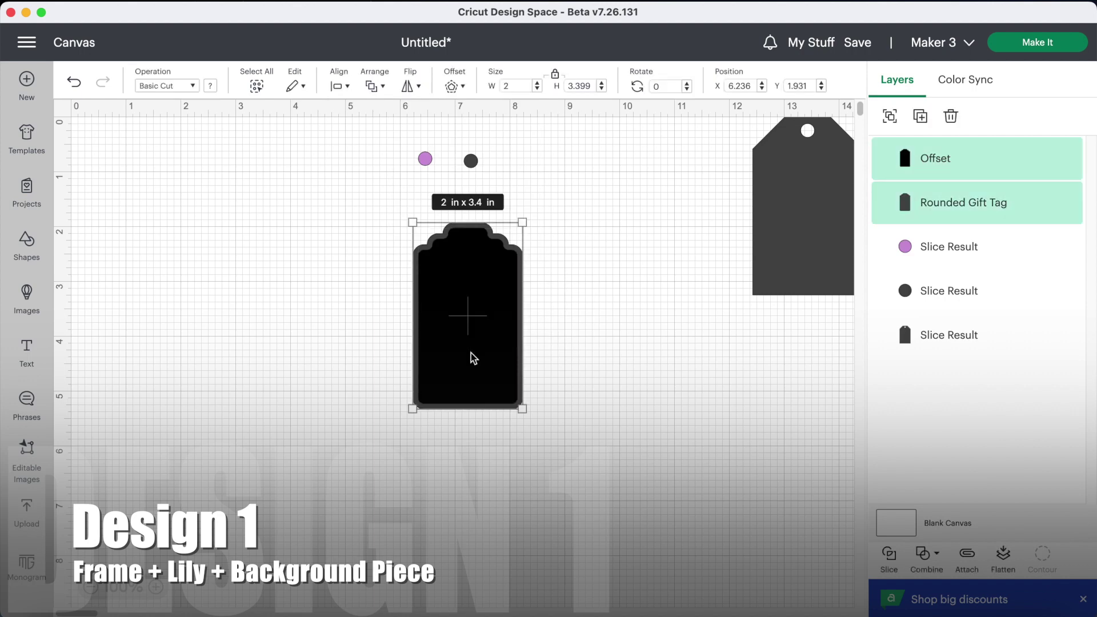
left_click(926, 557)
left_click(933, 489)
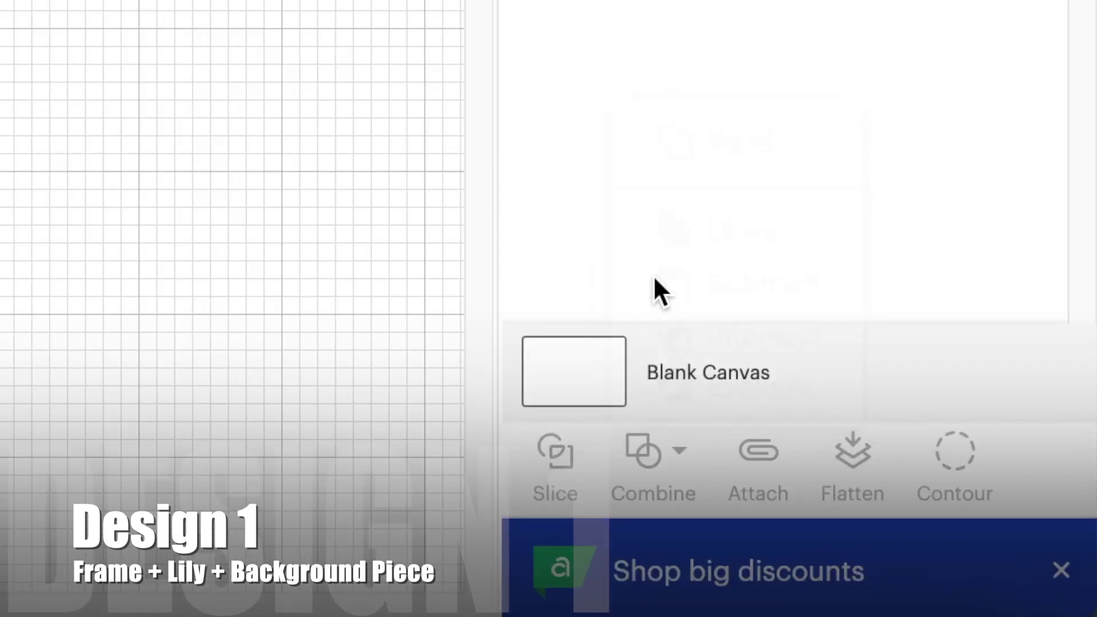
left_click_drag(502, 392, 491, 392)
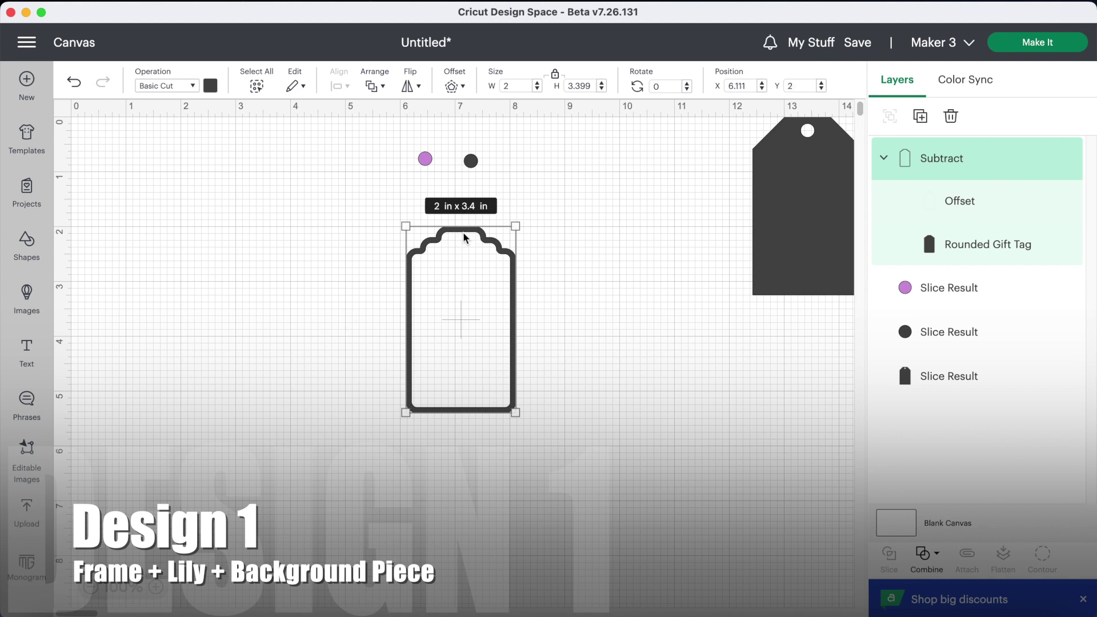
Step: Add a circle beside the tag and shrink it to 0.5 in wide
left_click(26, 245)
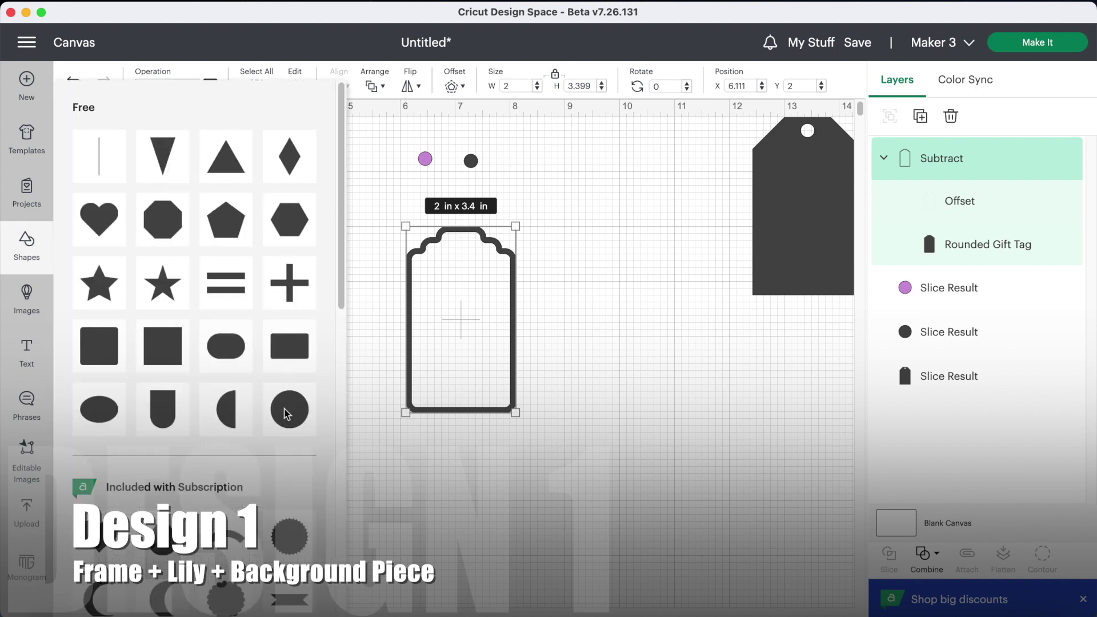
left_click(287, 414)
left_click_drag(363, 449, 582, 351)
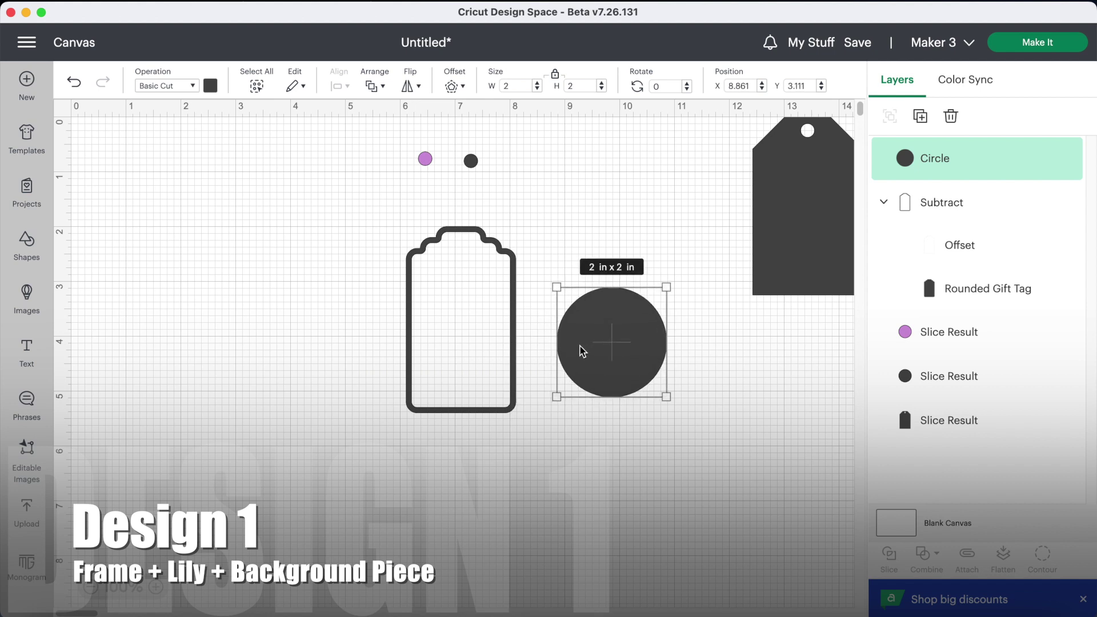
left_click(491, 88)
key("Return")
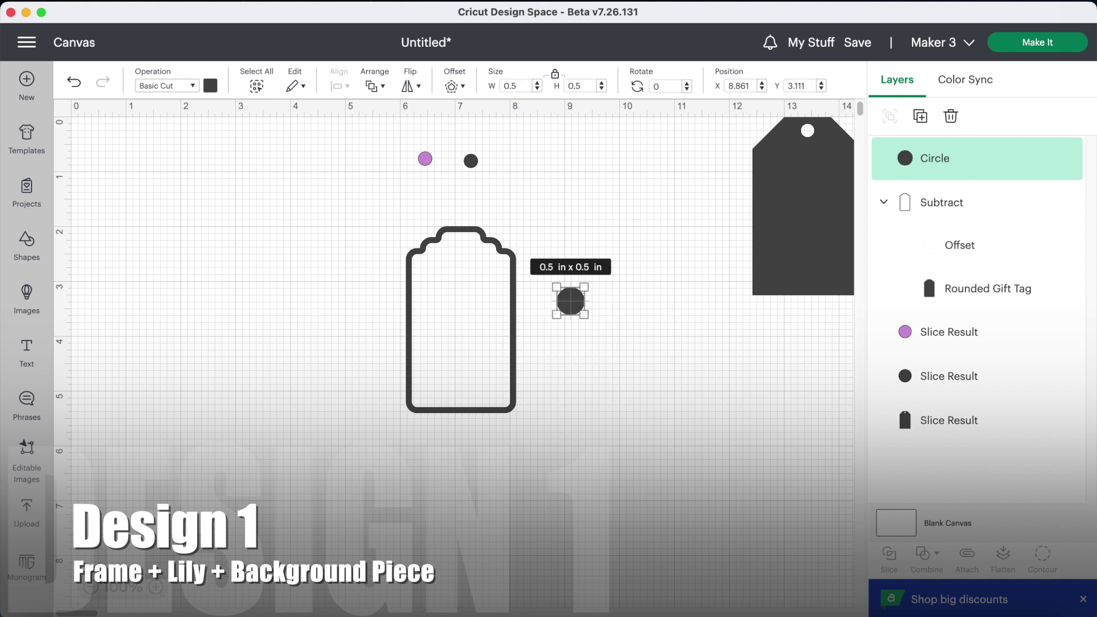
Step: Offset the circle inward and subtract the offset to form a ring
left_click(453, 87)
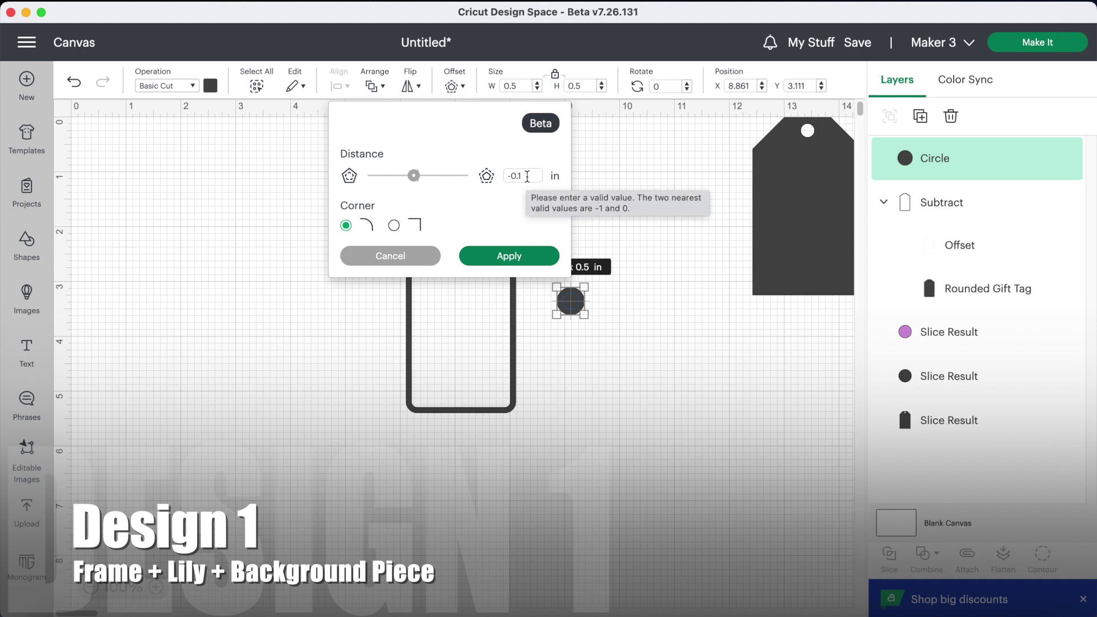
left_click(508, 256)
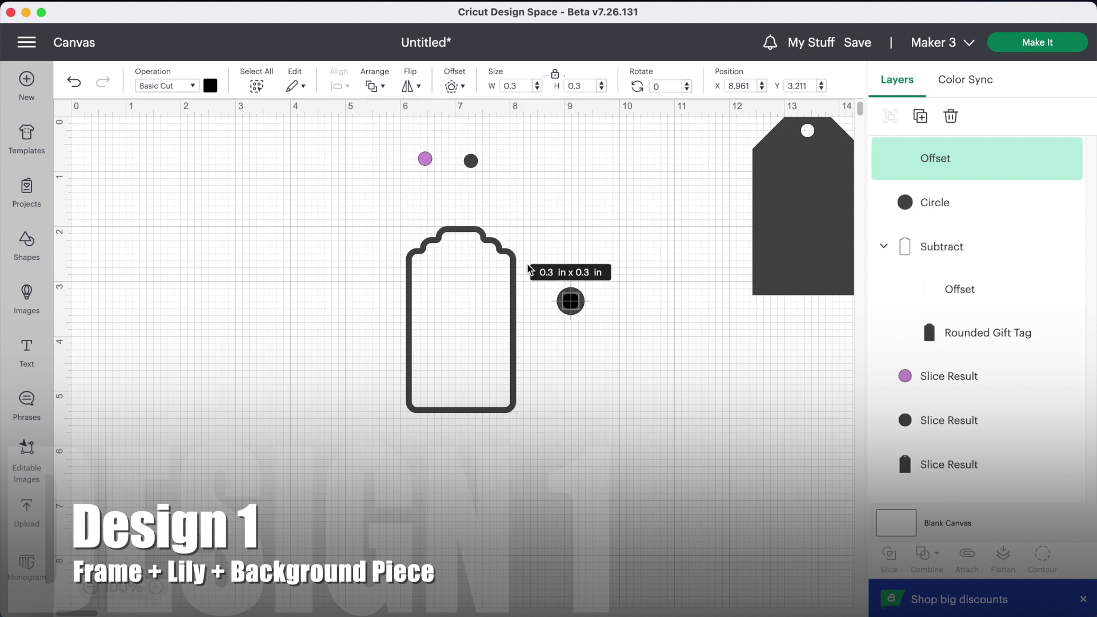
left_click(636, 301)
left_click_drag(635, 301, 550, 321)
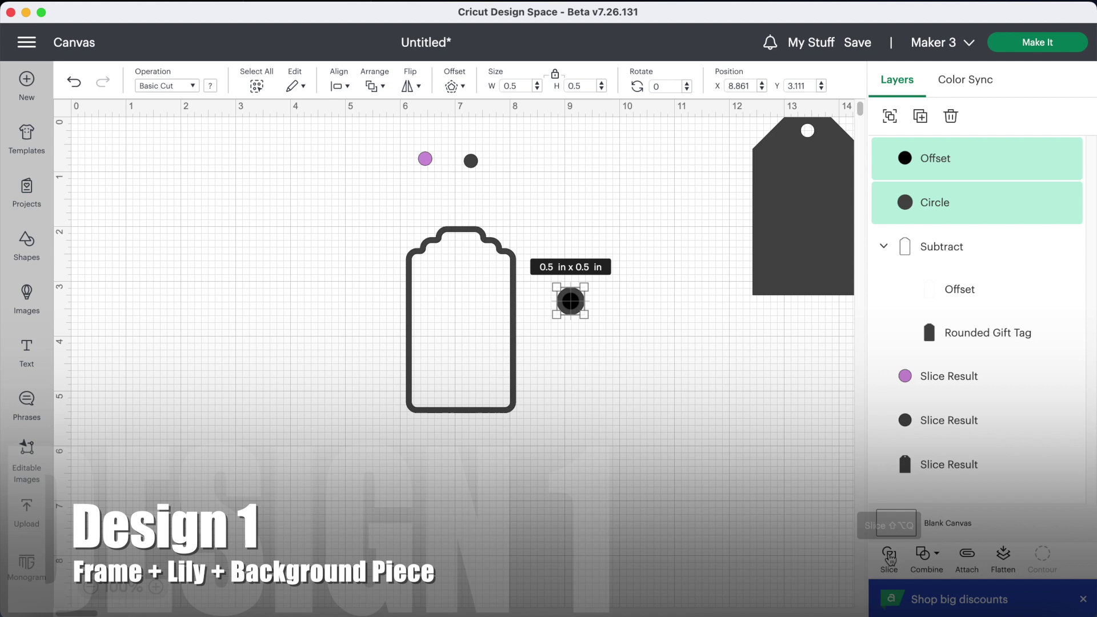
left_click(927, 554)
left_click(929, 487)
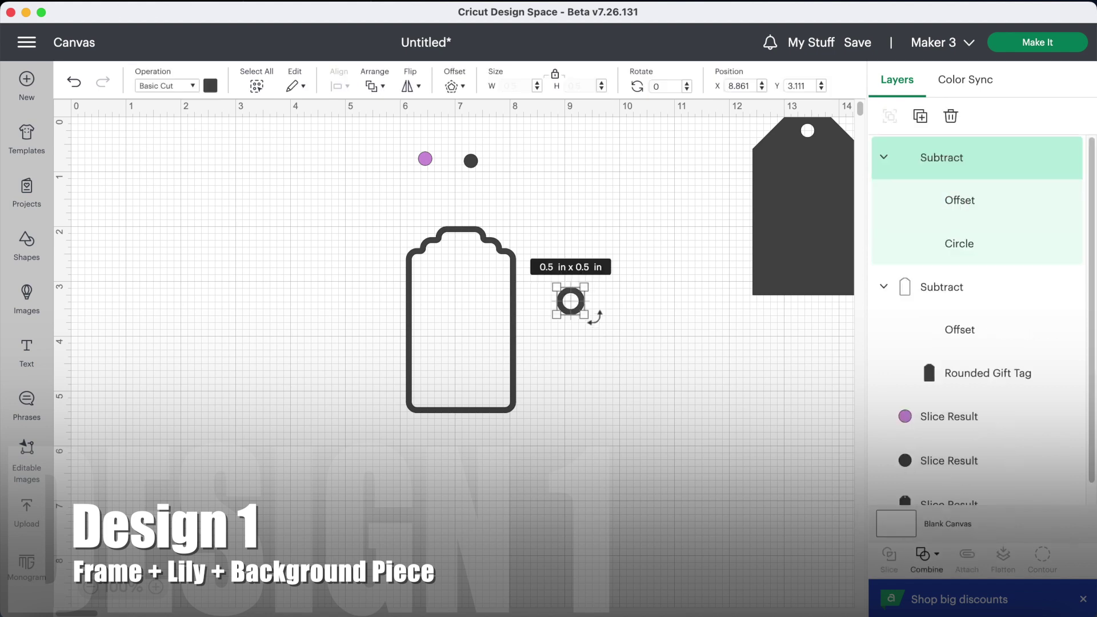
Step: Place the ring at the top of the tag frame and select both together
left_click(623, 347)
left_click_drag(572, 303, 463, 245)
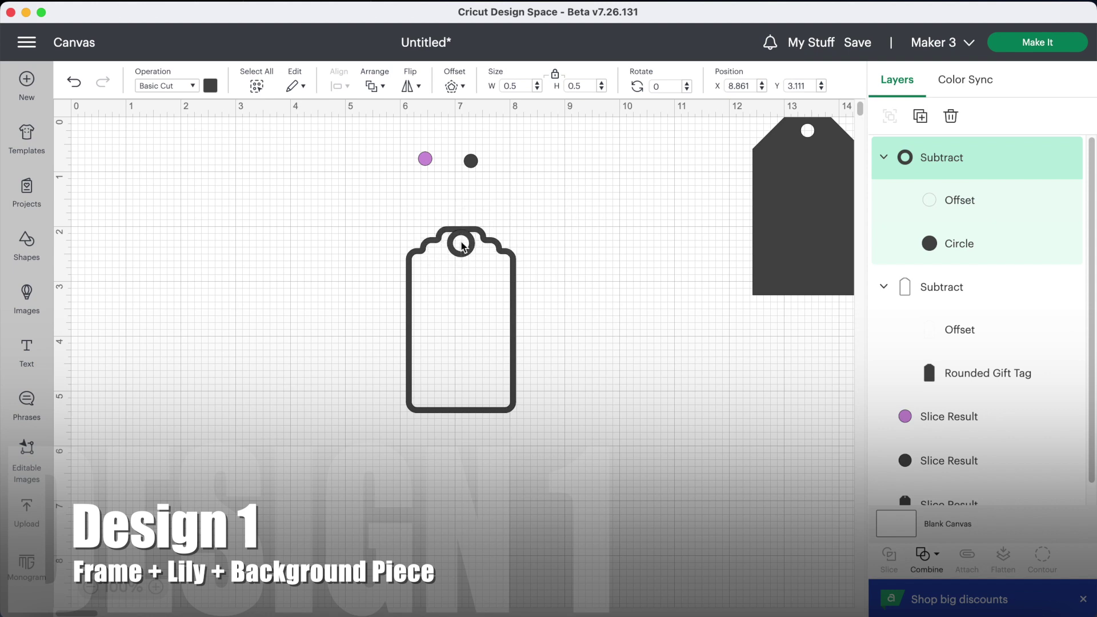
left_click(546, 219)
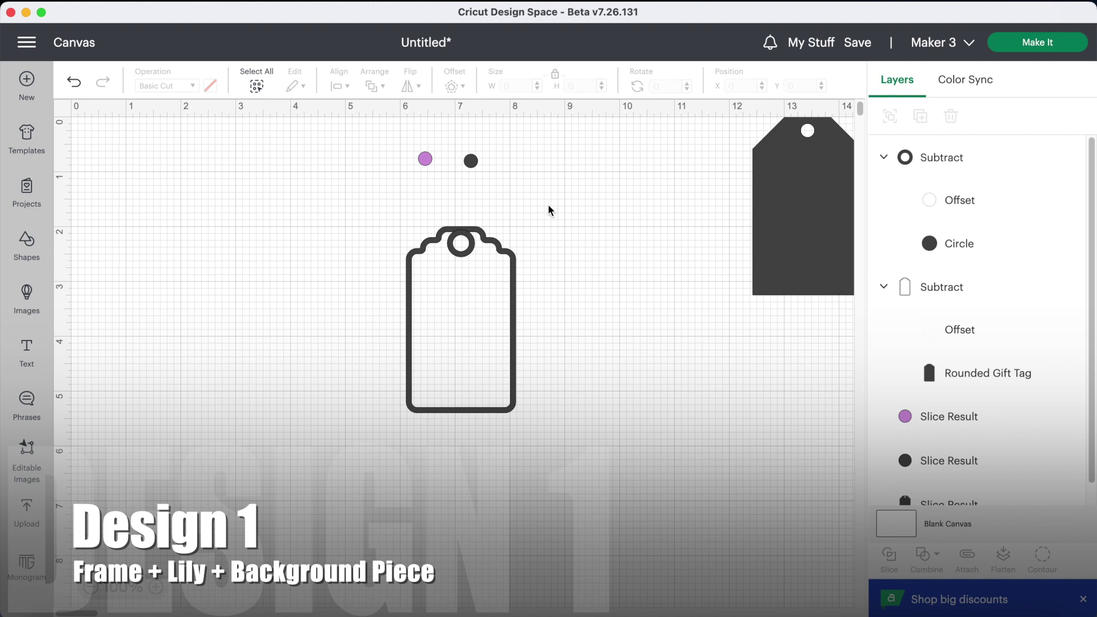
left_click_drag(549, 210, 456, 273)
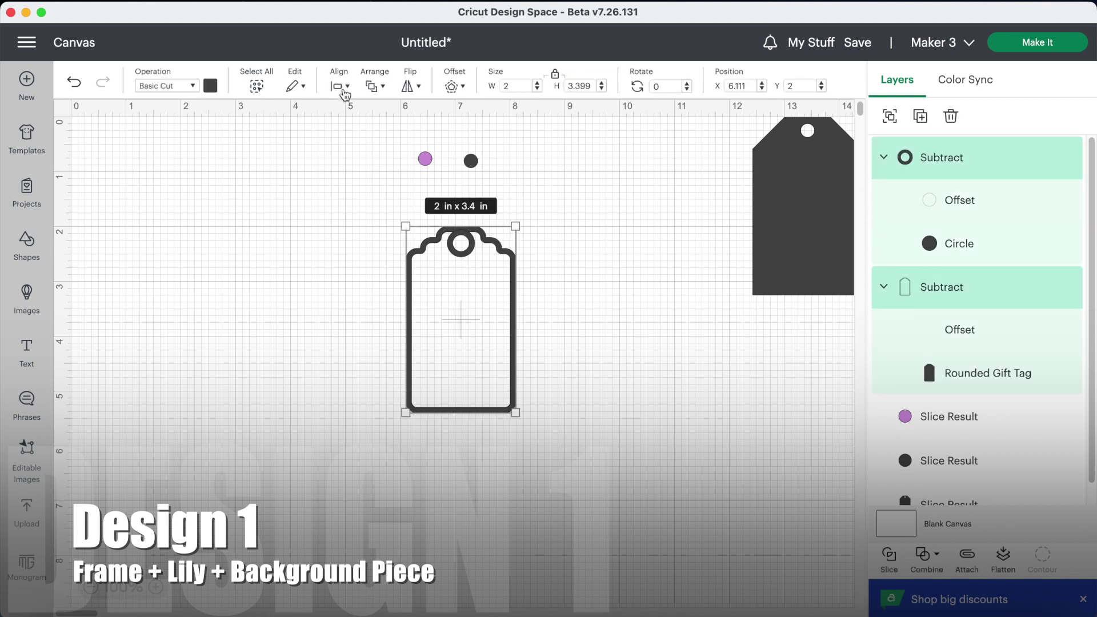
Step: Centre the ring horizontally on the tag frame and unite them into one Unite layer
left_click(341, 86)
left_click(408, 149)
left_click(926, 557)
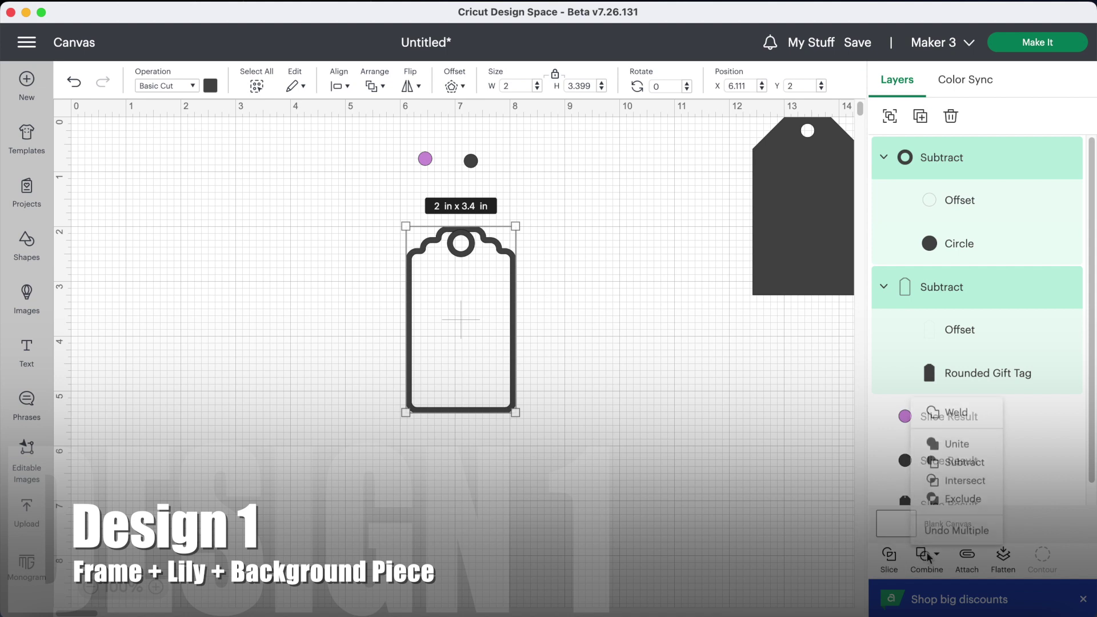
left_click(950, 439)
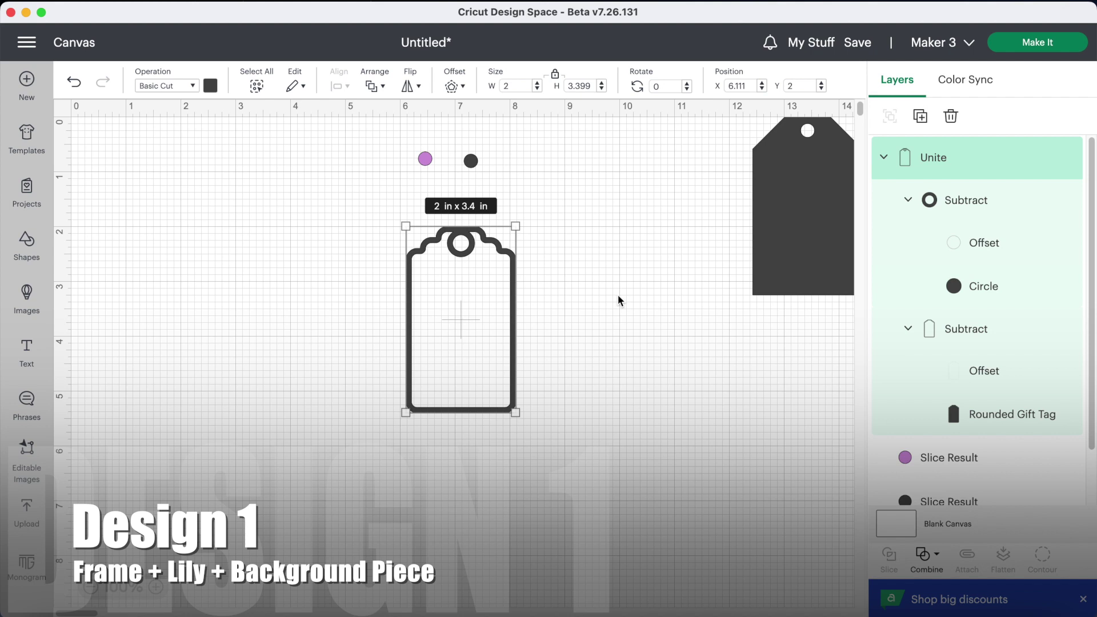
left_click(44, 299)
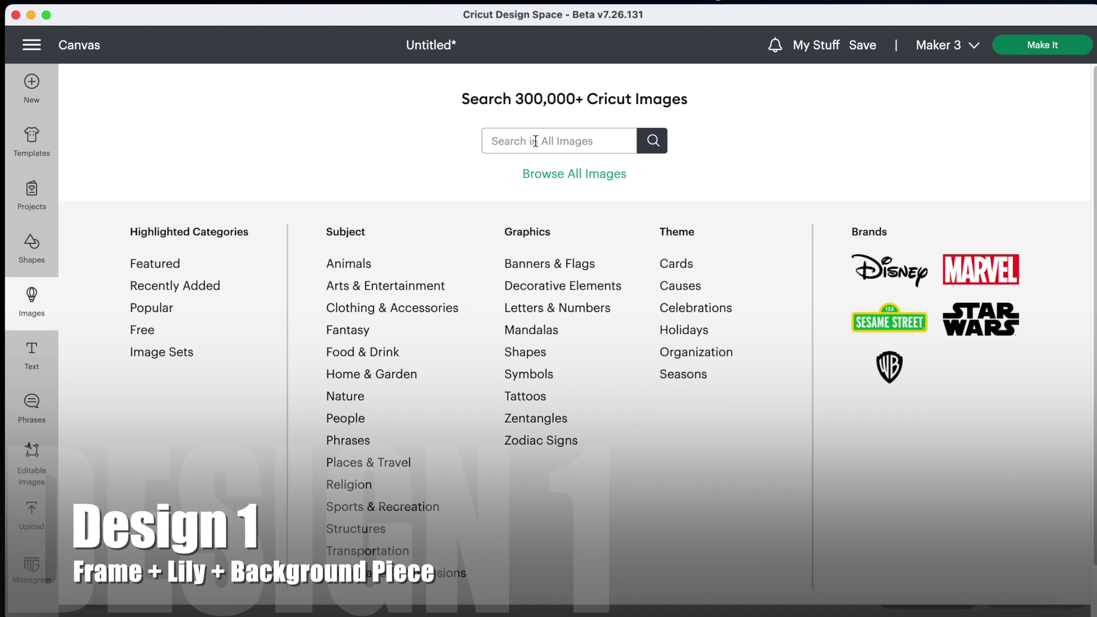
Step: Search free images for 'flower' and add the Lily image to the canvas
type("flower")
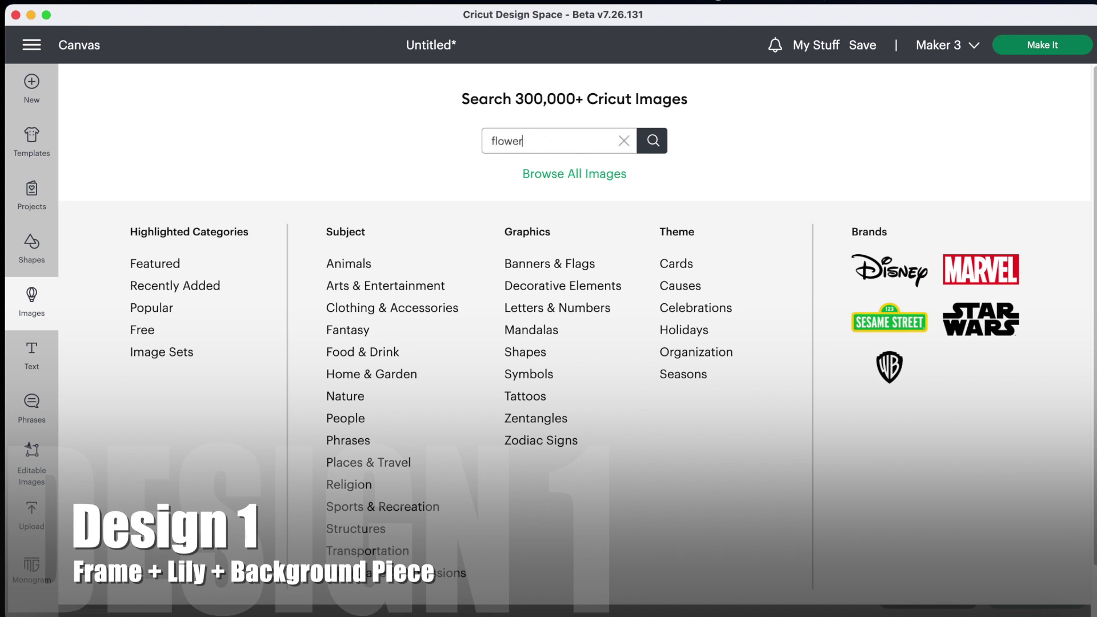
key("Return")
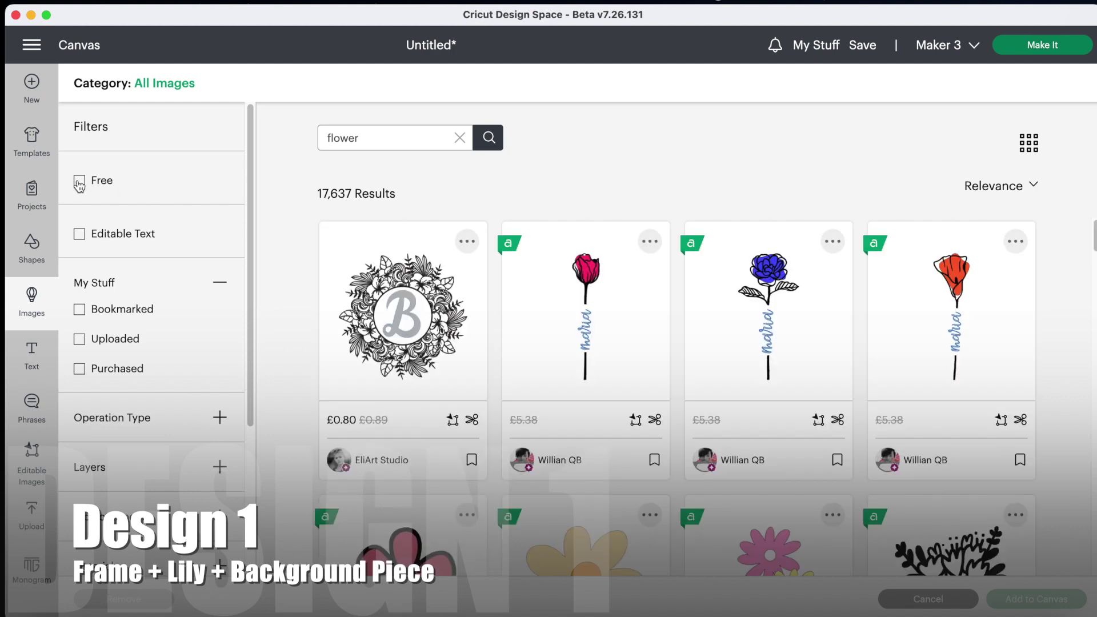
left_click(80, 183)
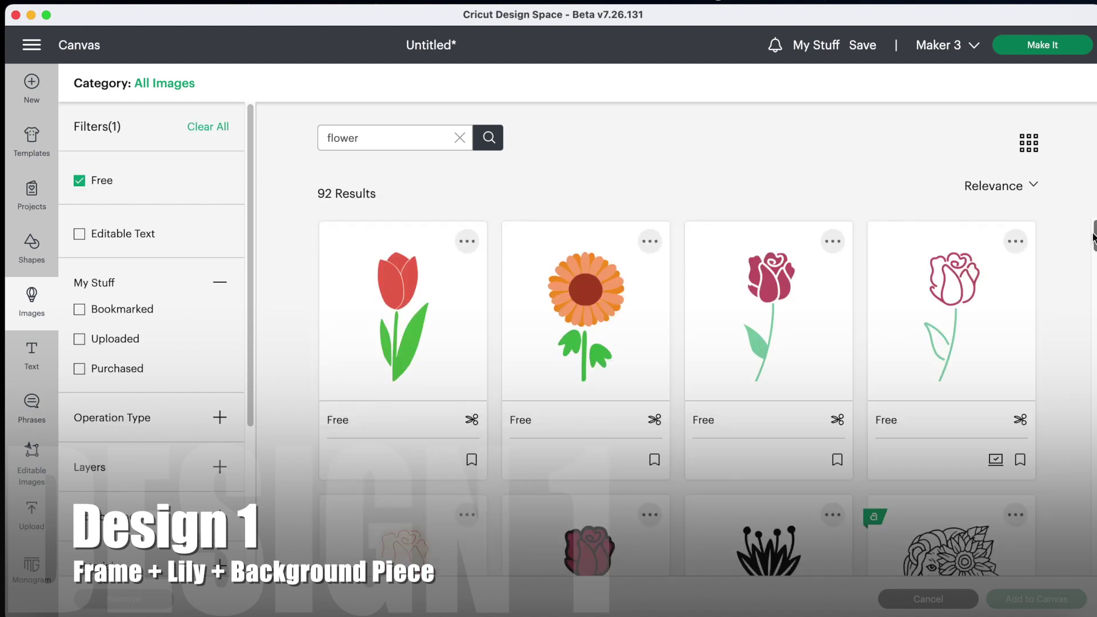
scroll(678, 400, "down", 10)
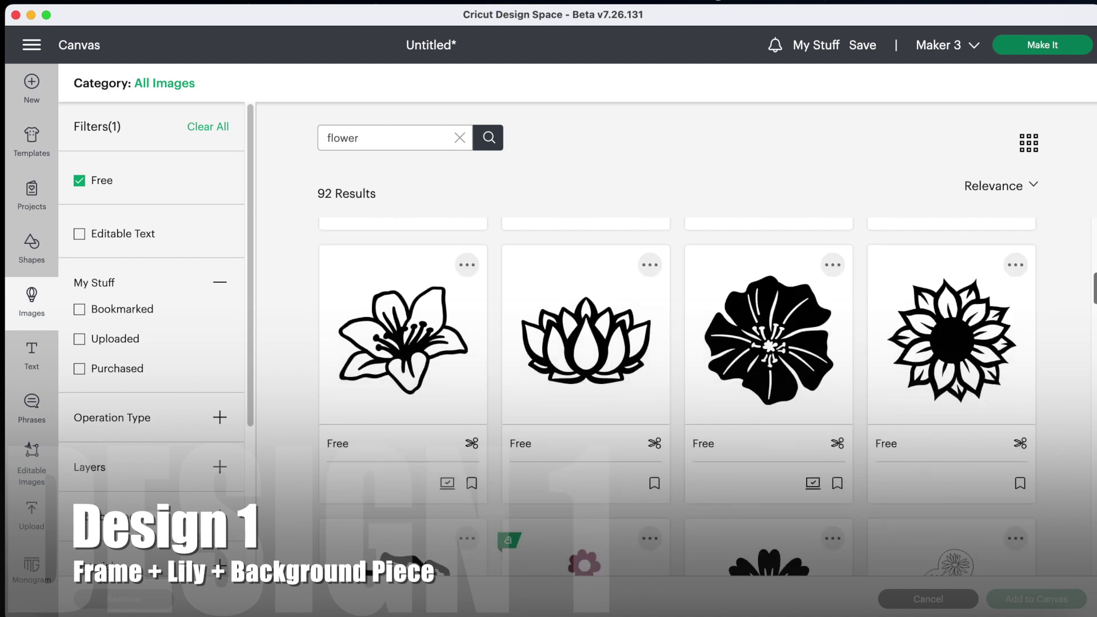
scroll(395, 343, "down", 2)
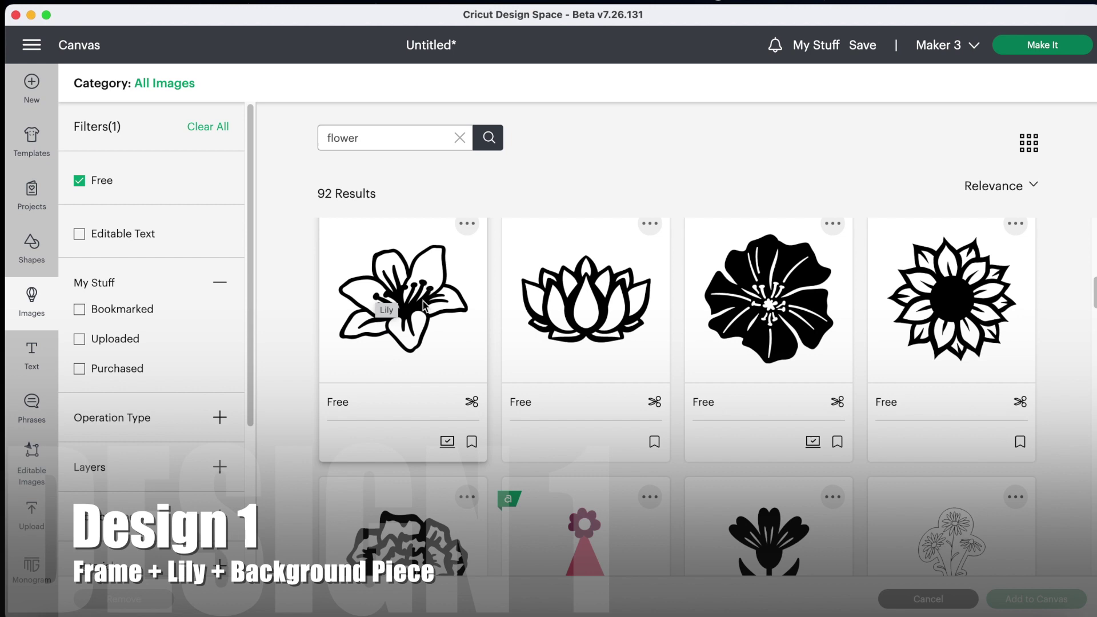
left_click(440, 343)
left_click(1038, 600)
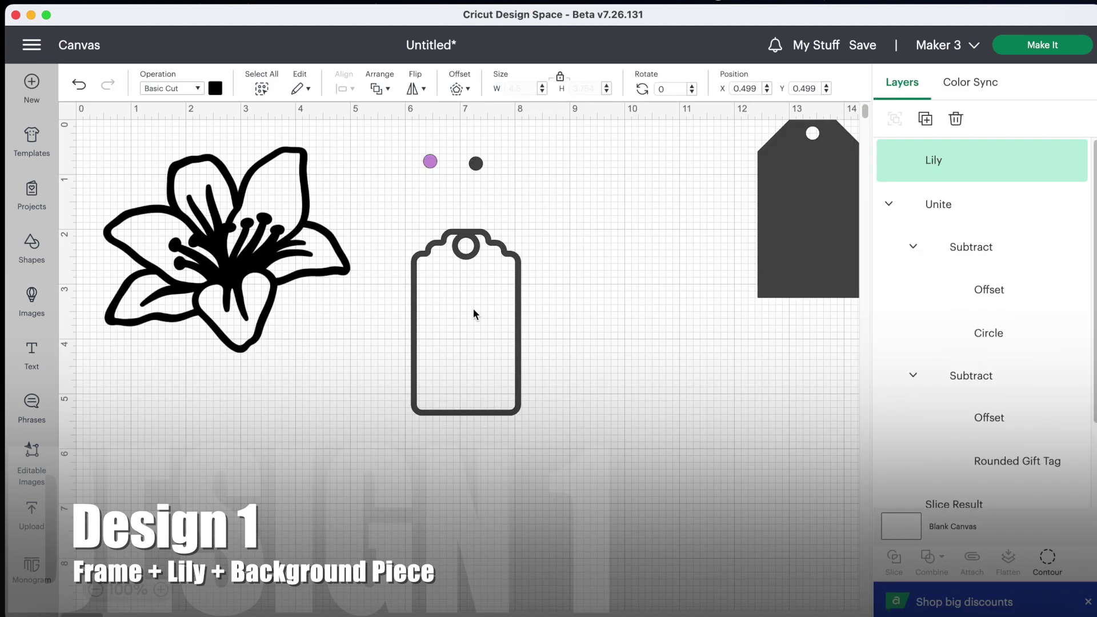
Step: Enlarge the lily to about 2.3 in wide over the frame's lower-left corner, then select both
left_click_drag(130, 162, 289, 288)
left_click_drag(334, 326, 430, 393)
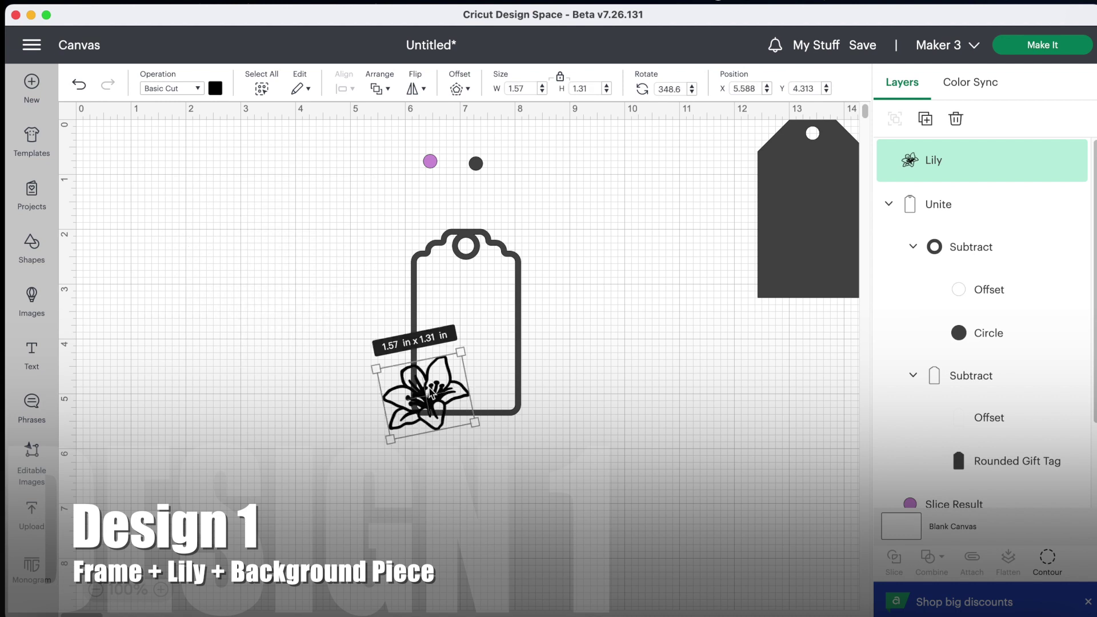
left_click_drag(458, 400, 452, 402)
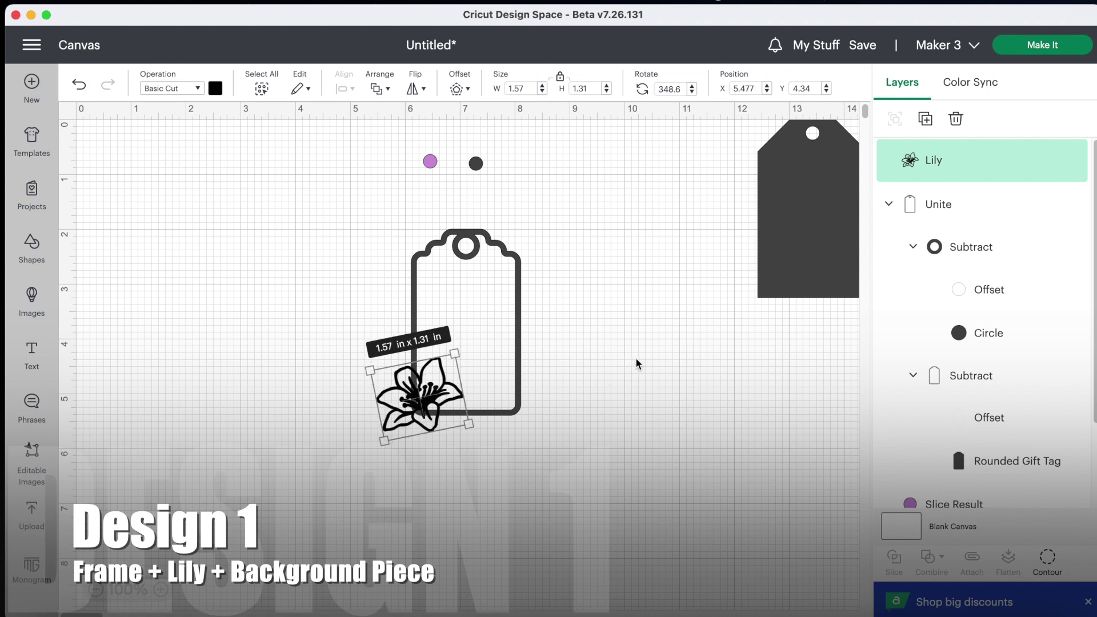
left_click_drag(457, 345, 463, 311)
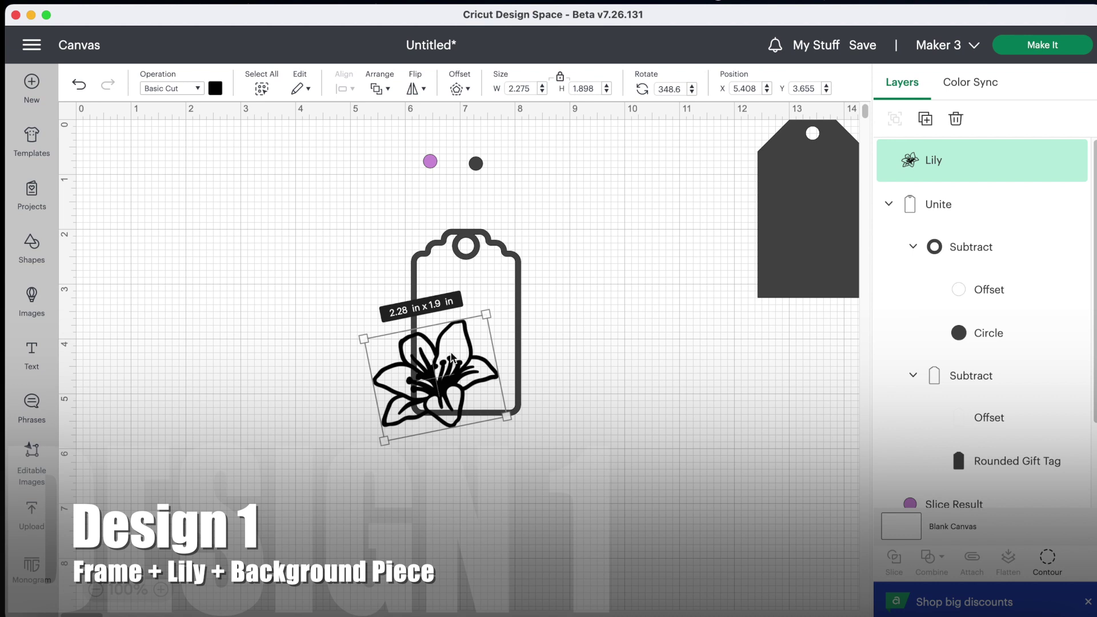
left_click_drag(597, 325, 458, 439)
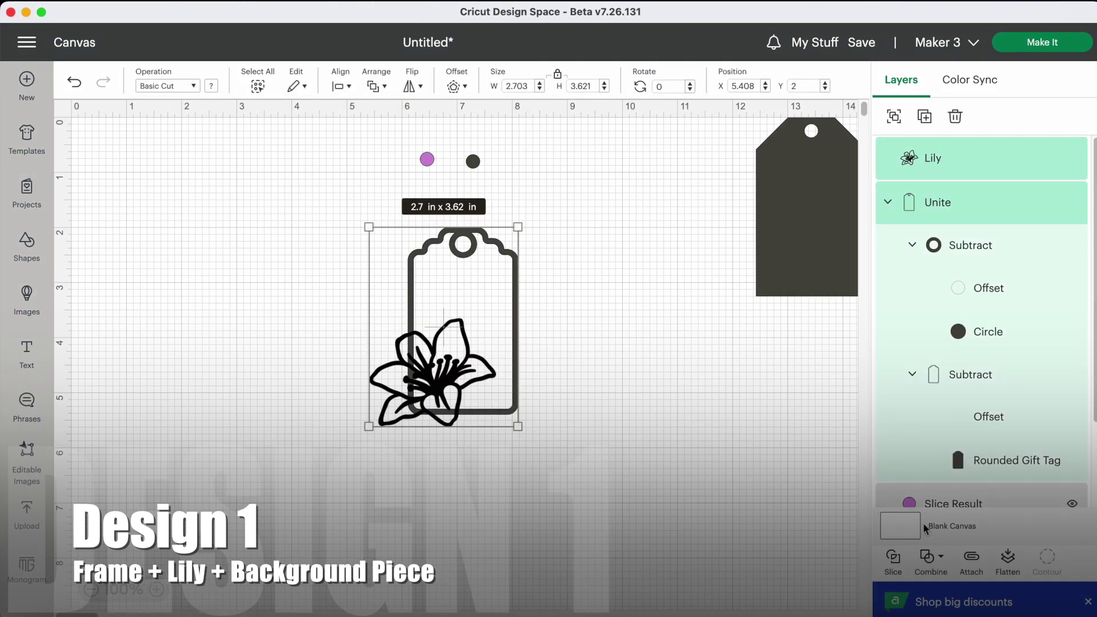
Step: Unite the lily with the tag frame and paste a duplicate off to the right
left_click(929, 558)
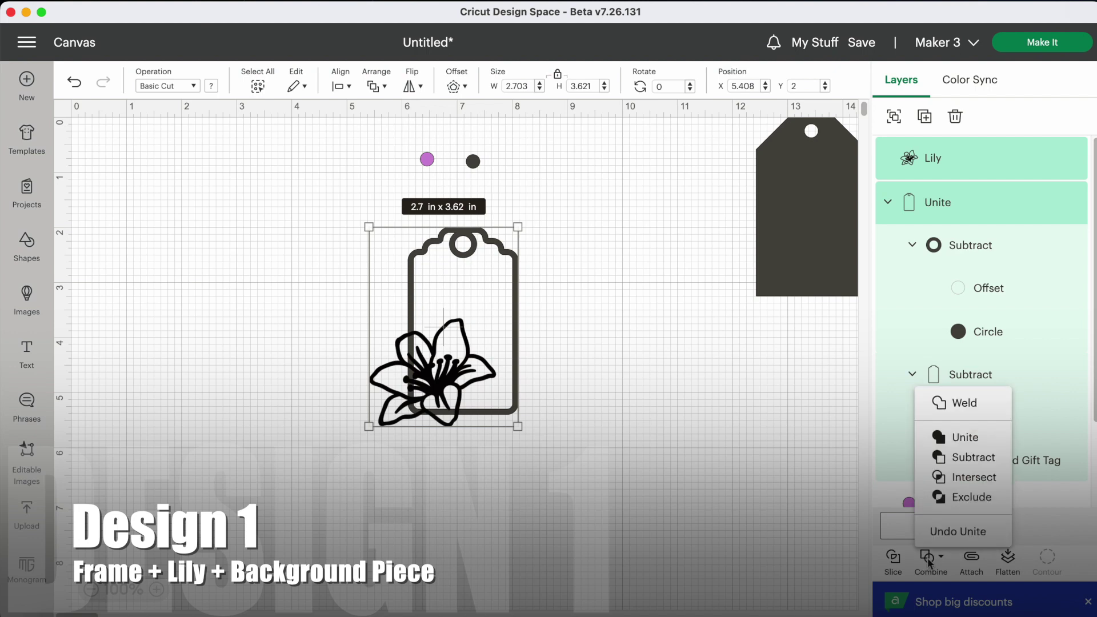
left_click(938, 438)
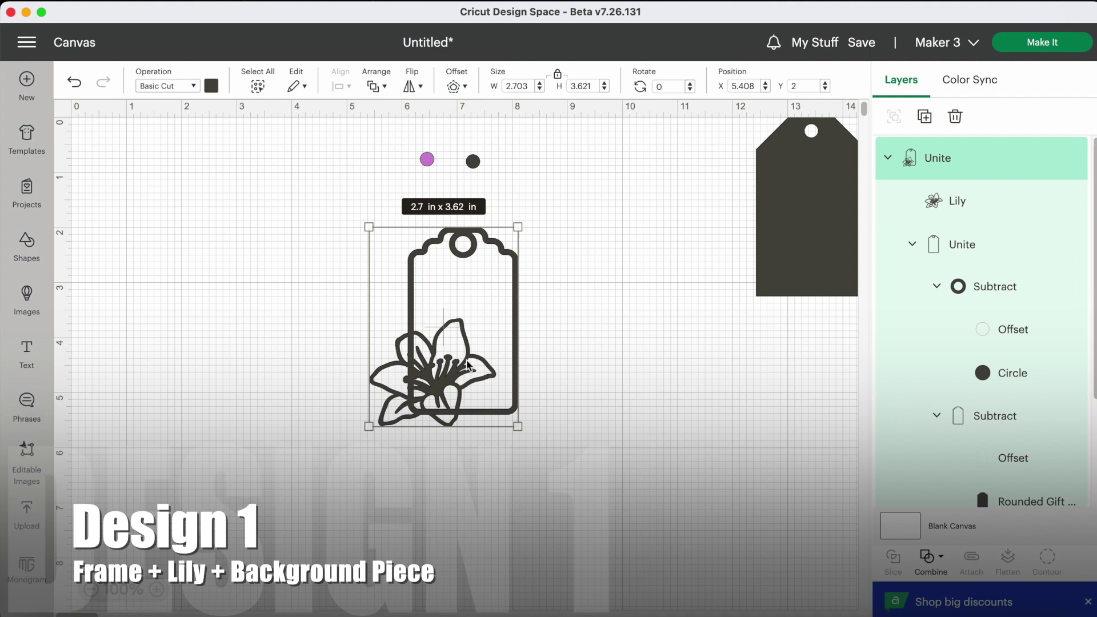
left_click(619, 314)
left_click(467, 326)
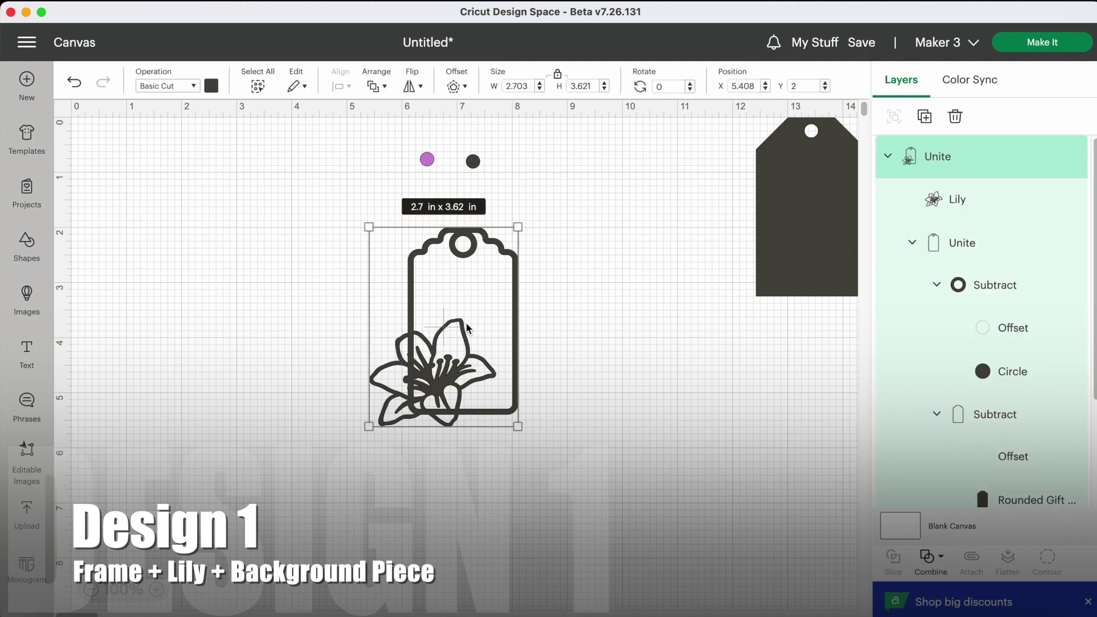
key("ctrl+c")
key("ctrl+v")
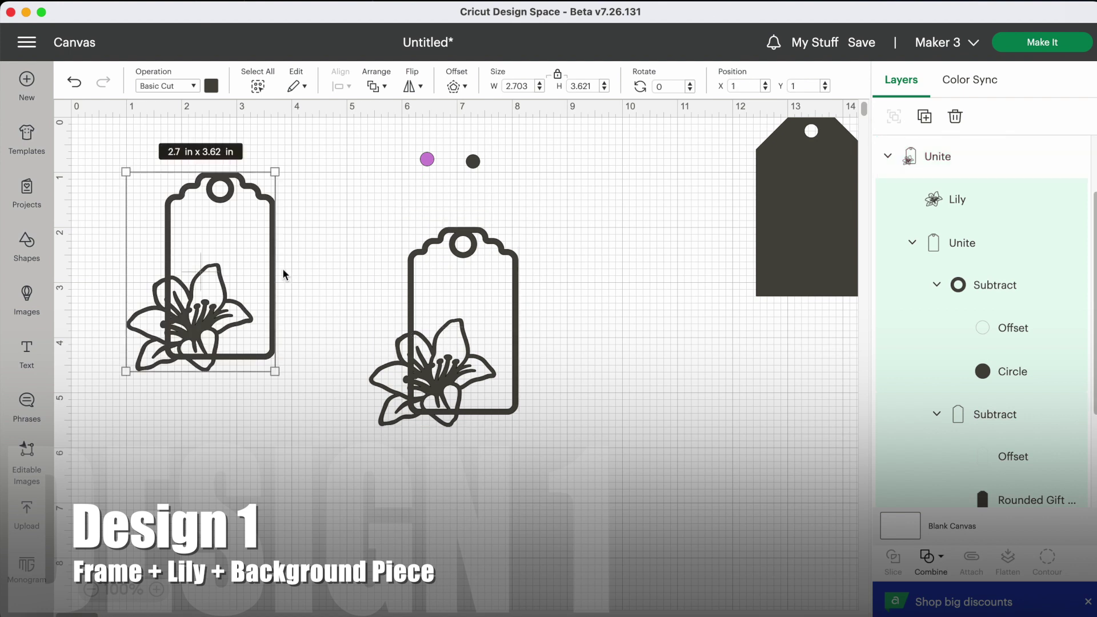
left_click_drag(248, 252, 857, 377)
Step: Merge the original lily tag into a single 2.7 × 3.62 in layer
left_click(503, 350)
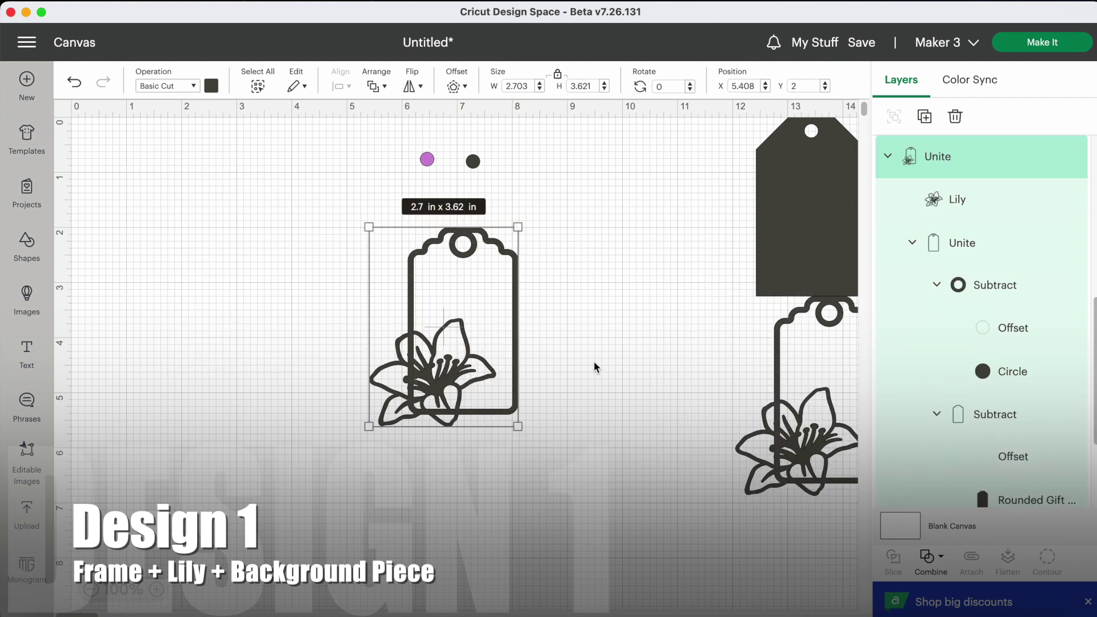
left_click(938, 556)
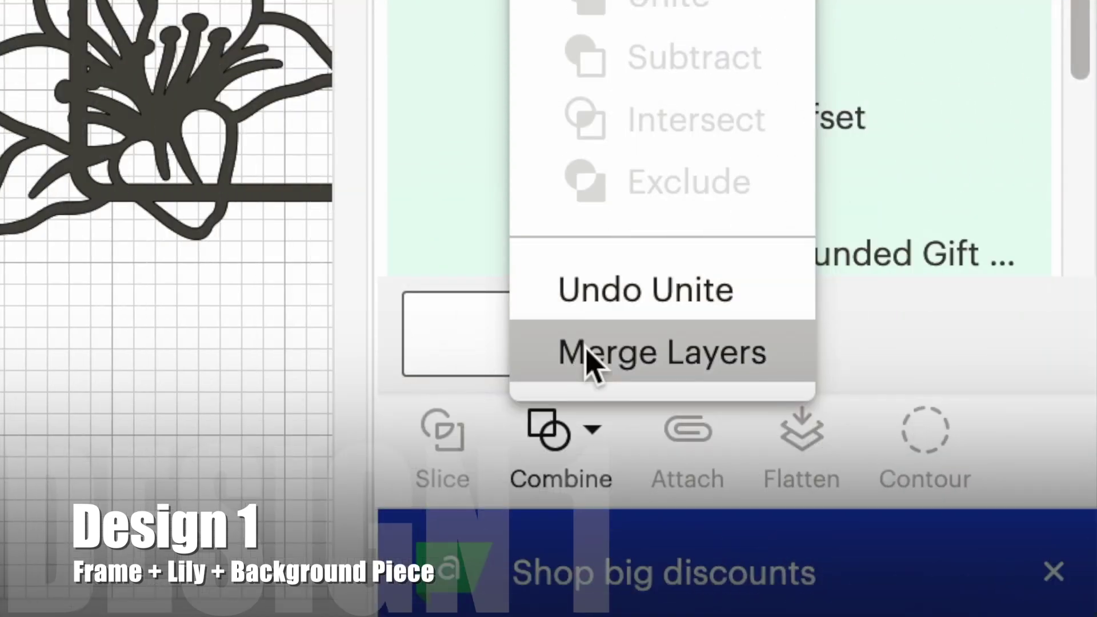
left_click(589, 361)
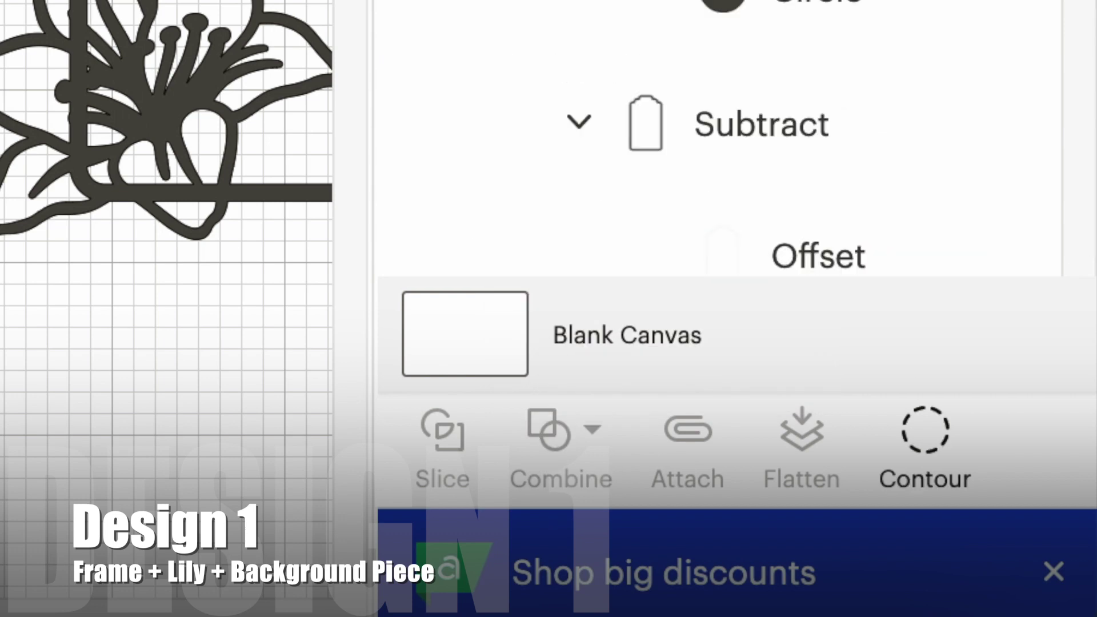
left_click(925, 449)
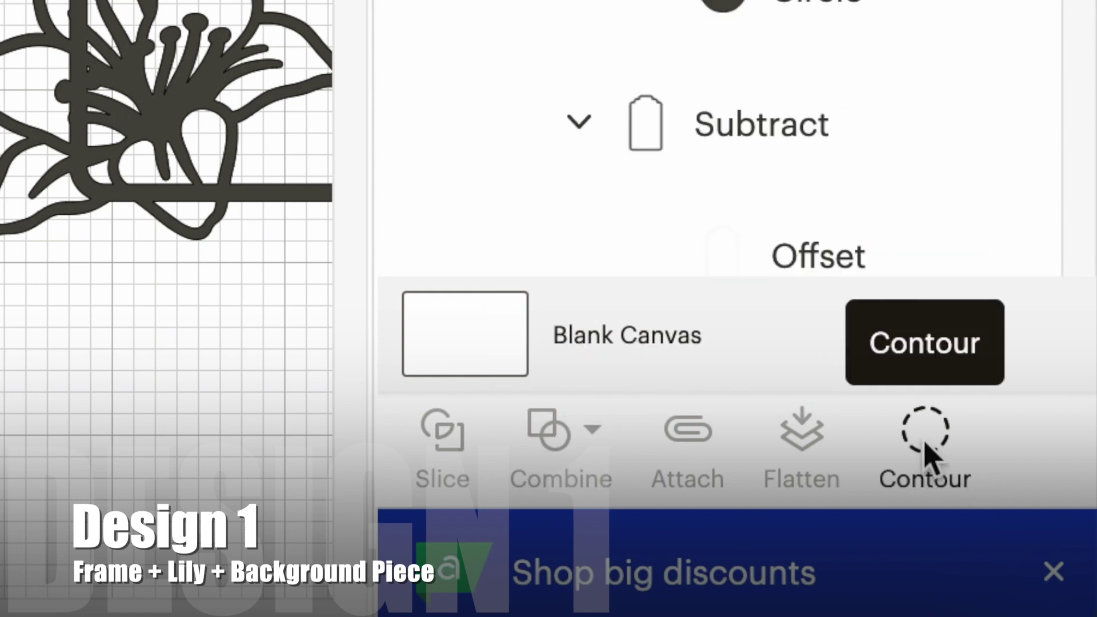
left_click_drag(876, 210, 875, 451)
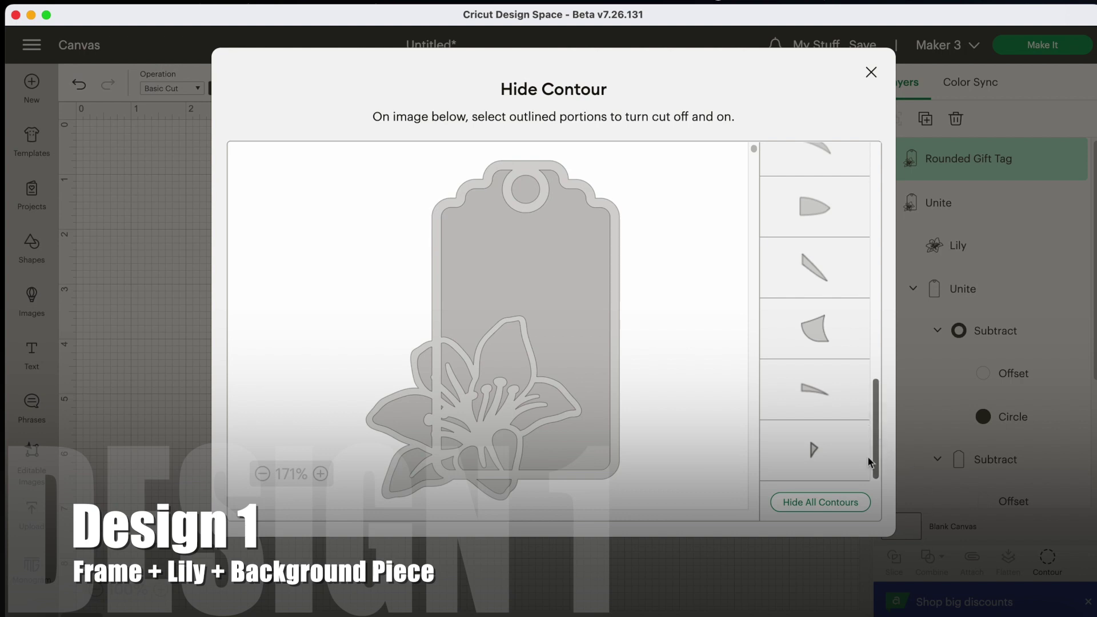
Step: Hide the two small sliver contours and duplicate the merged lily tag to X 1.5, Y 1.5
left_click(819, 450)
left_click(818, 387)
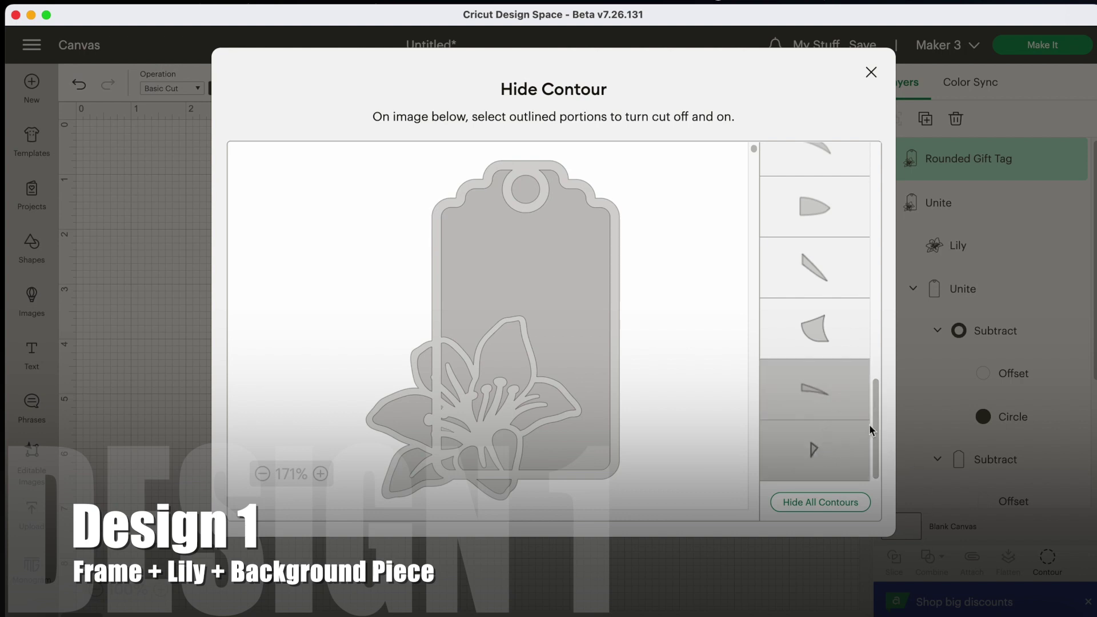
left_click_drag(881, 440, 880, 411)
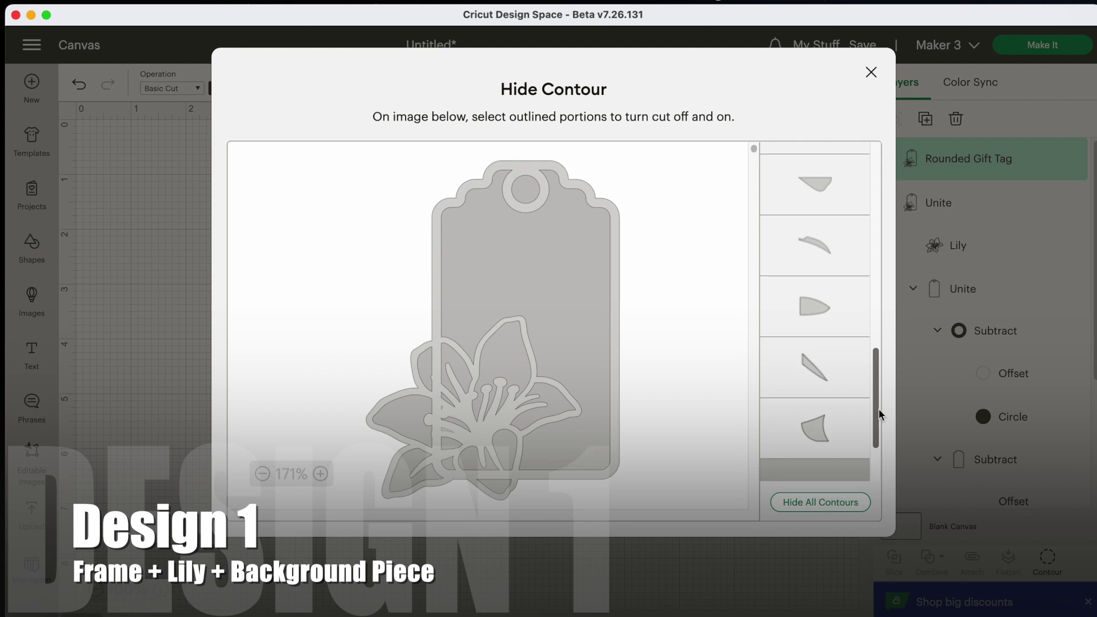
left_click(762, 567)
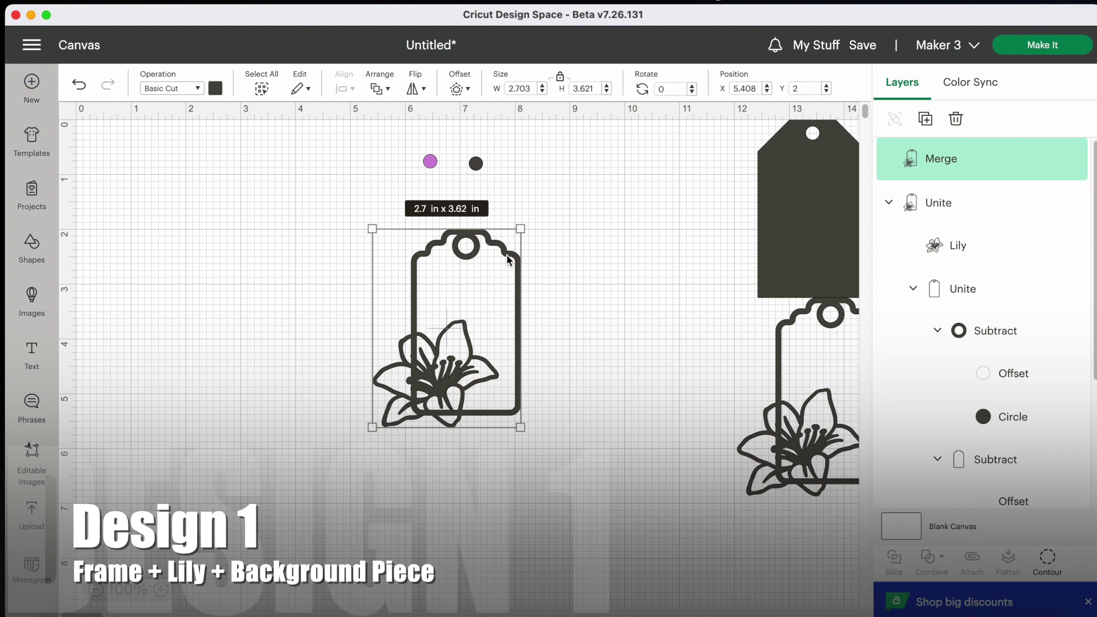
key("super+d")
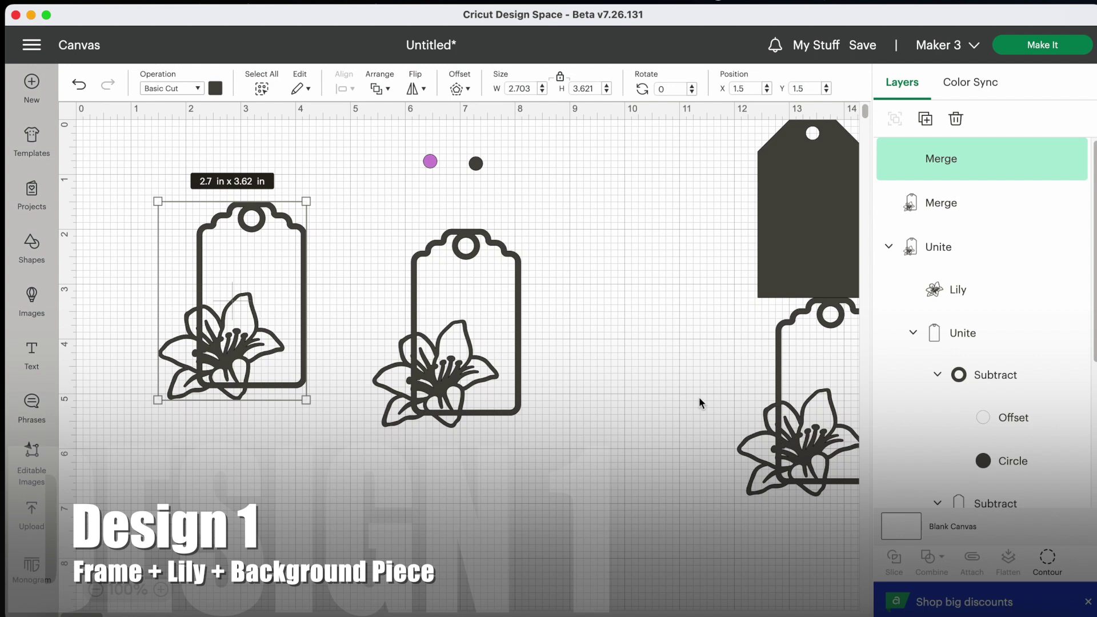
Step: Hide all of the copy's contours except the outer tag-and-lily outline, and colour it white
left_click(1045, 567)
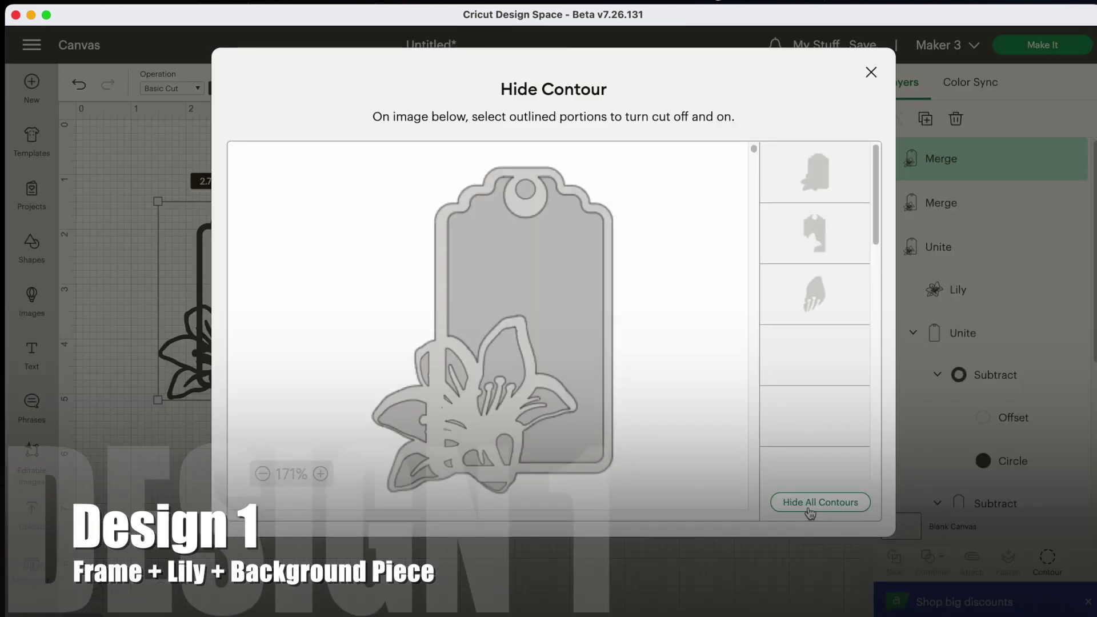
left_click(810, 503)
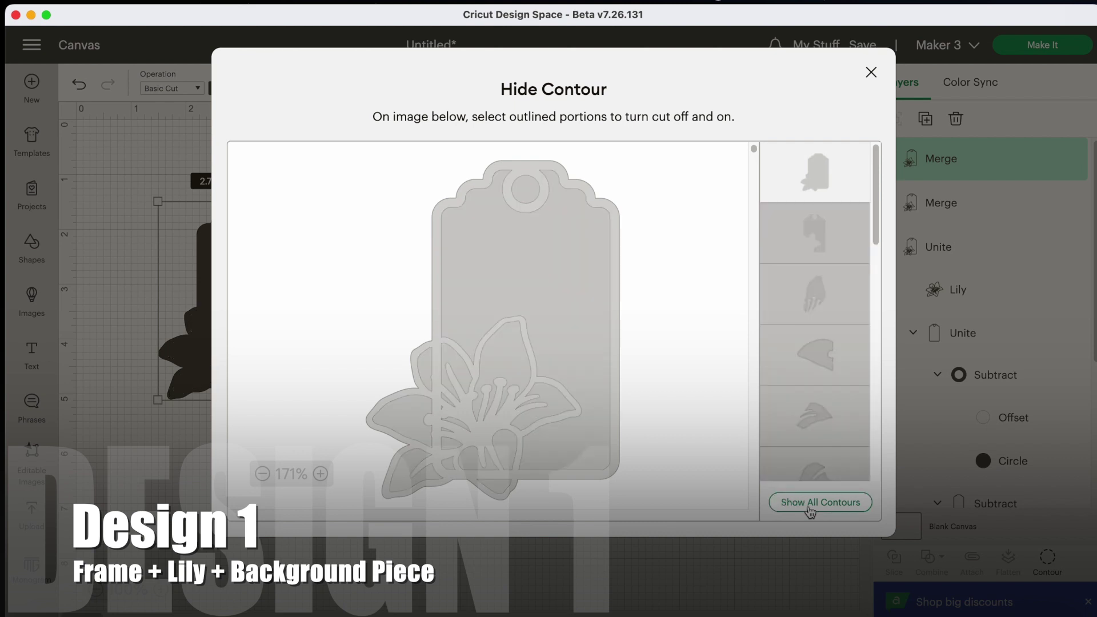
left_click(527, 194)
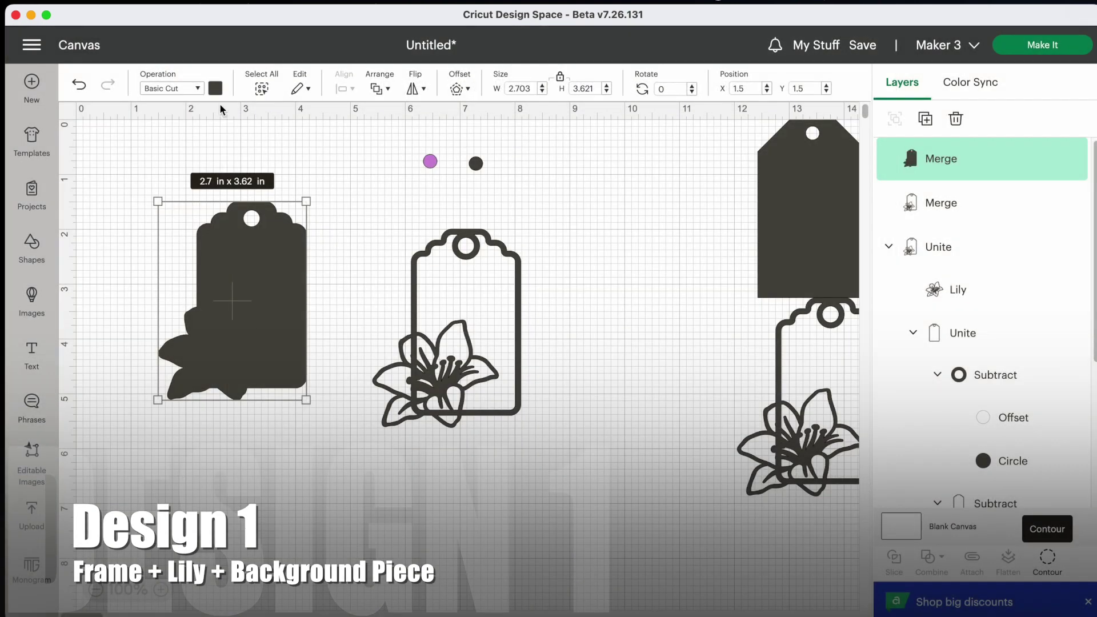
left_click(215, 88)
left_click(231, 231)
left_click(306, 440)
Step: Send the white silhouette to the back and test the lily tag against it
left_click_drag(480, 357, 443, 350)
left_click(251, 309)
left_click(380, 88)
left_click(429, 169)
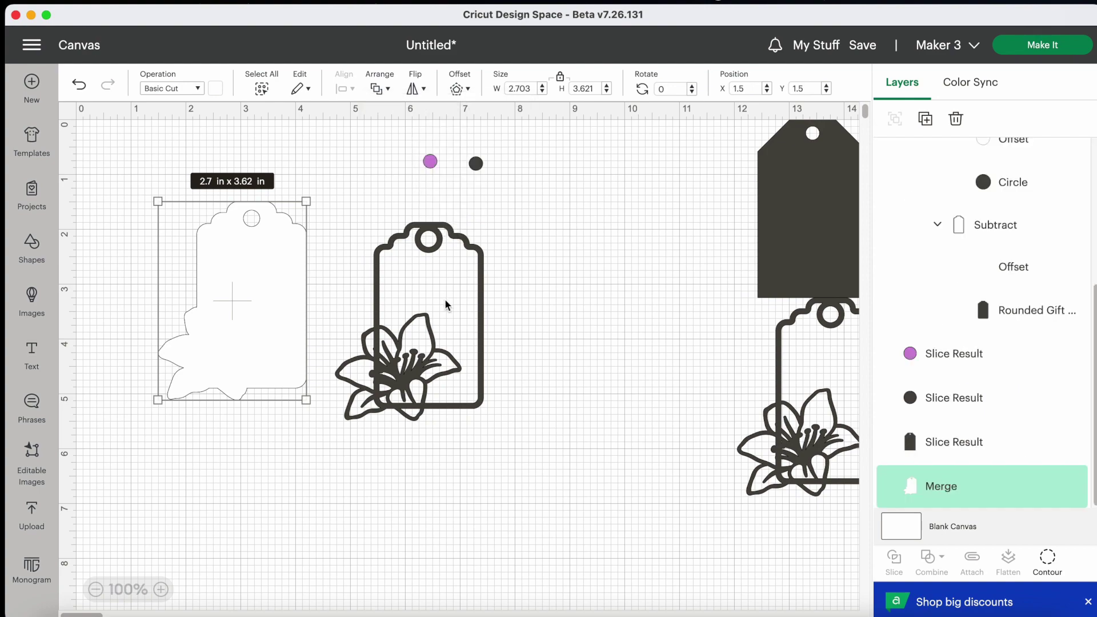
left_click_drag(447, 305, 259, 281)
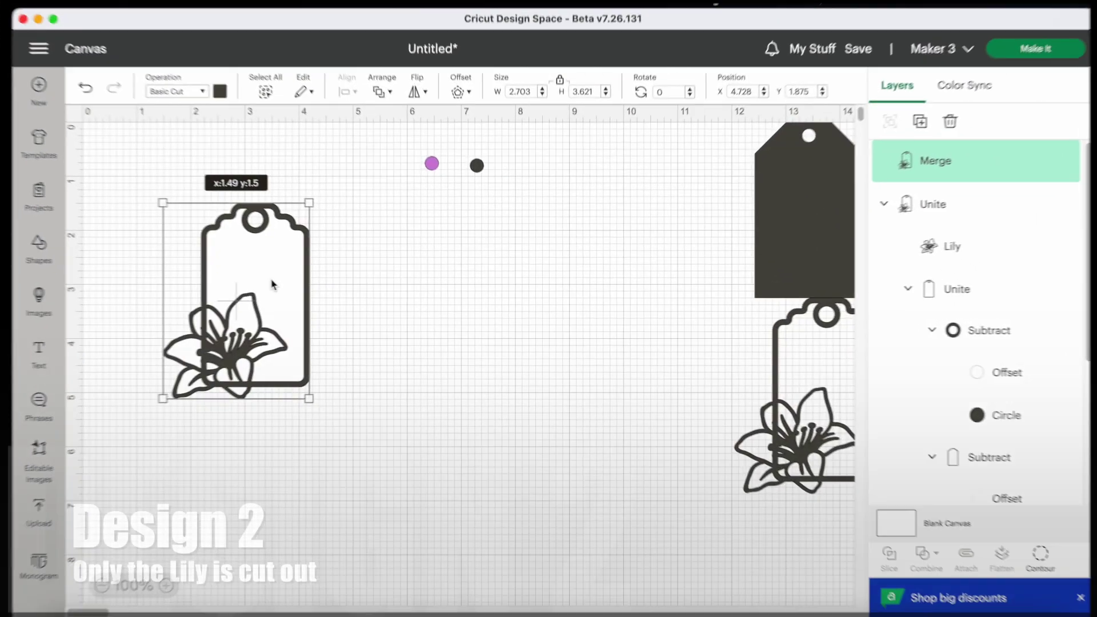
left_click_drag(259, 281, 459, 306)
Step: Duplicate the lily tag, line the copy up to its right, and hide its inner tag contour
key("super+d")
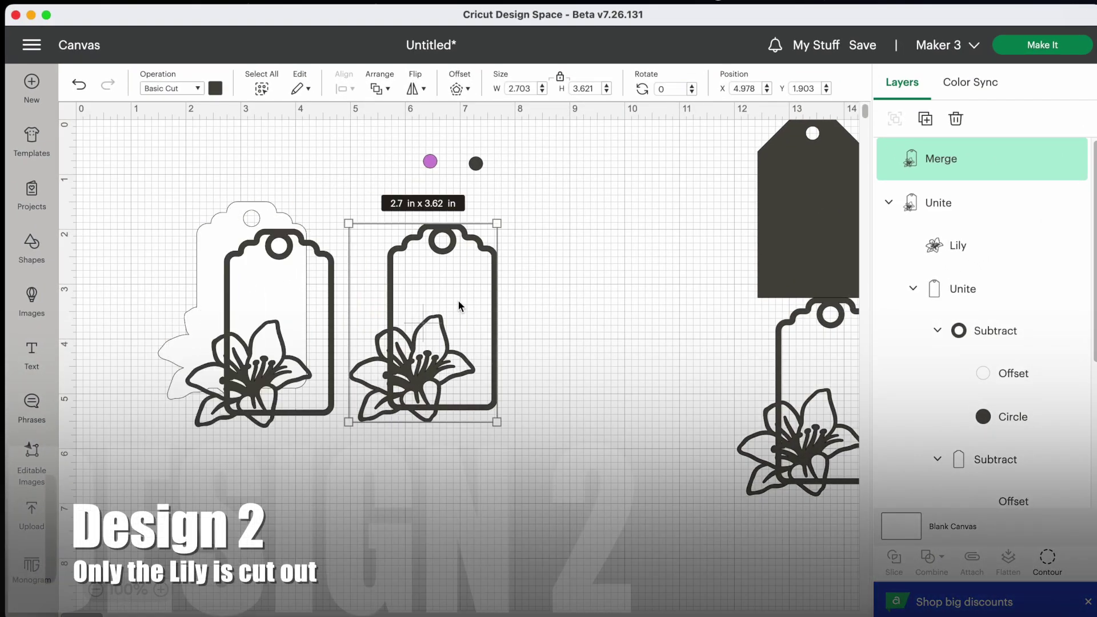
left_click_drag(318, 322, 602, 307)
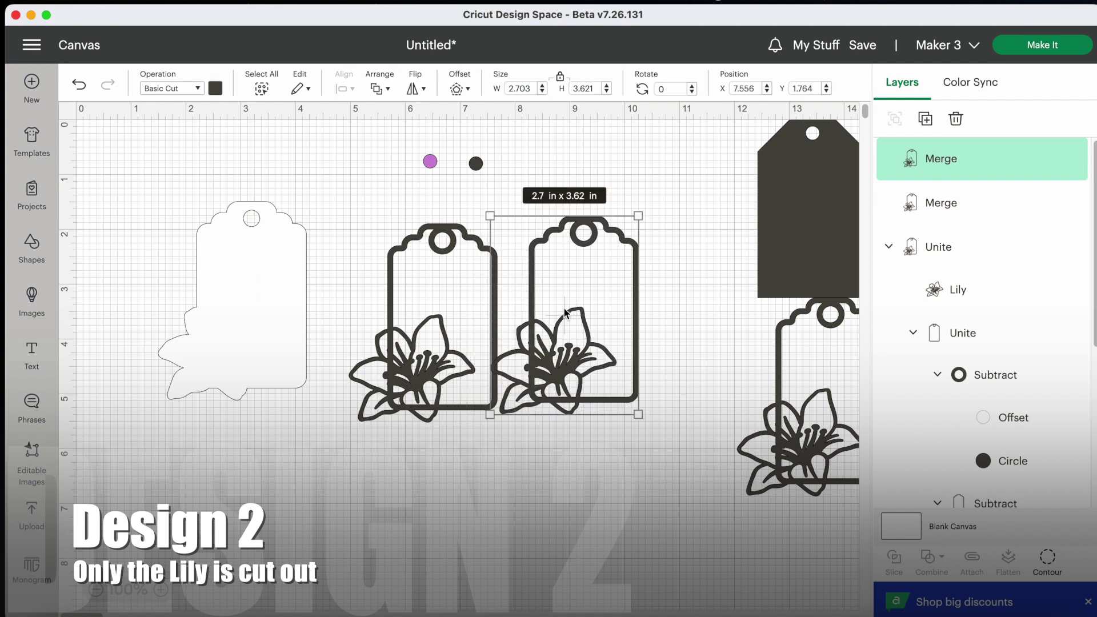
left_click_drag(463, 316, 435, 321)
left_click_drag(590, 304, 595, 318)
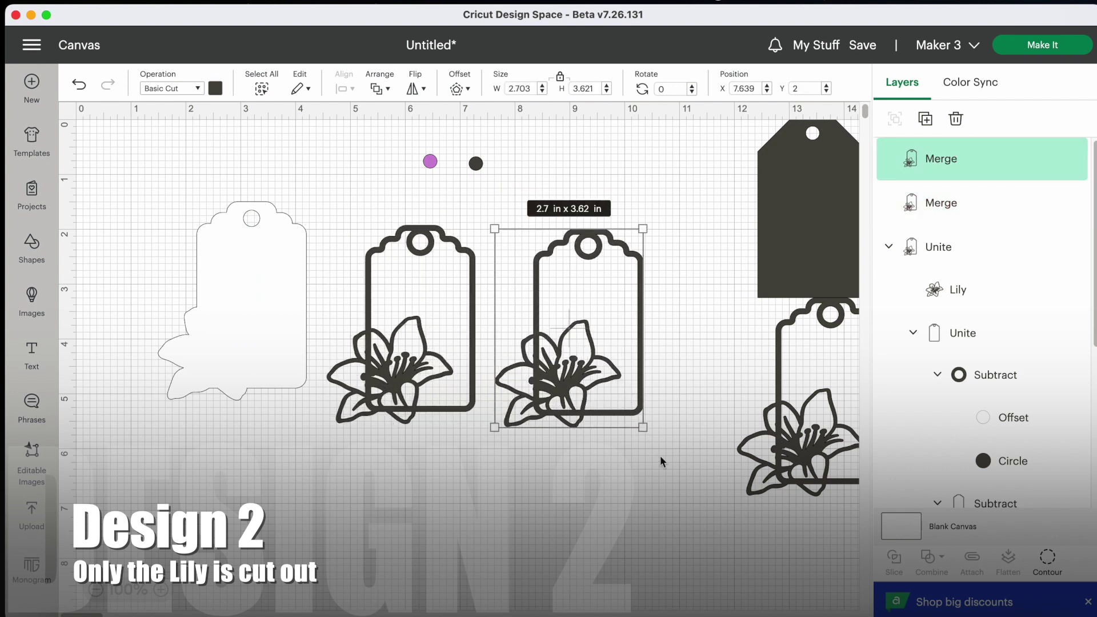
left_click(1049, 563)
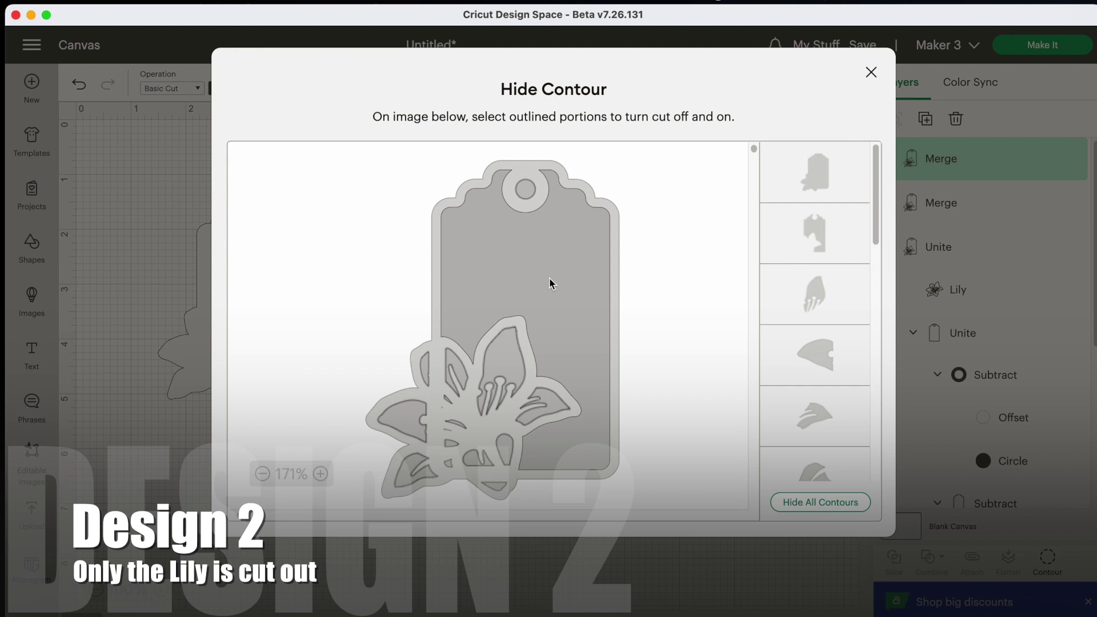
left_click(550, 280)
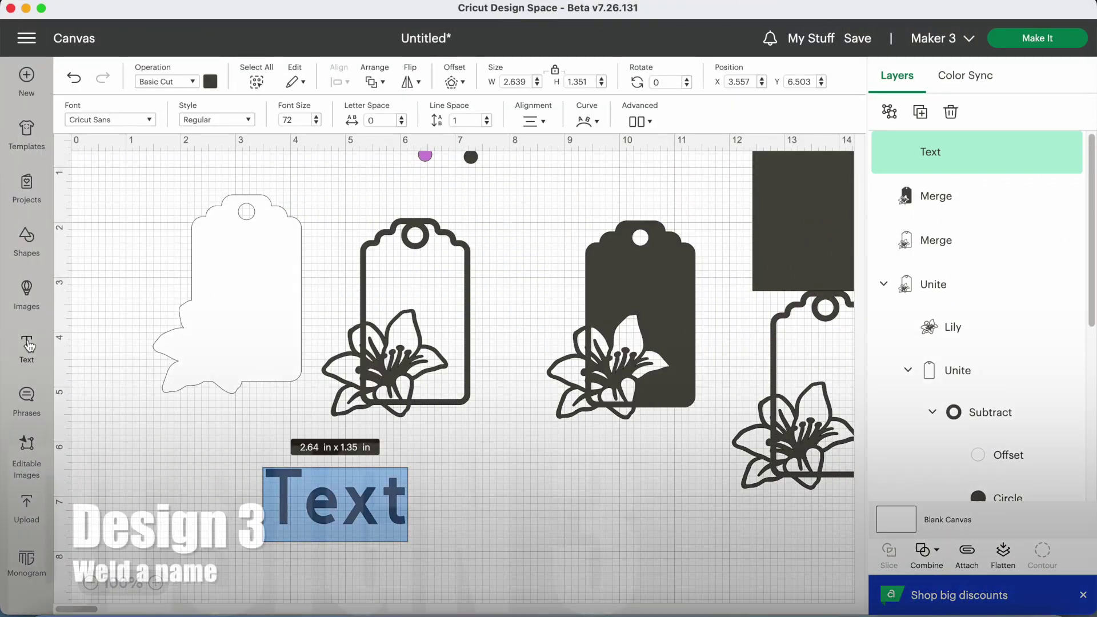
Step: Set the text layer's font to the bookmarked BFC Flannel Shirt script
left_click(116, 122)
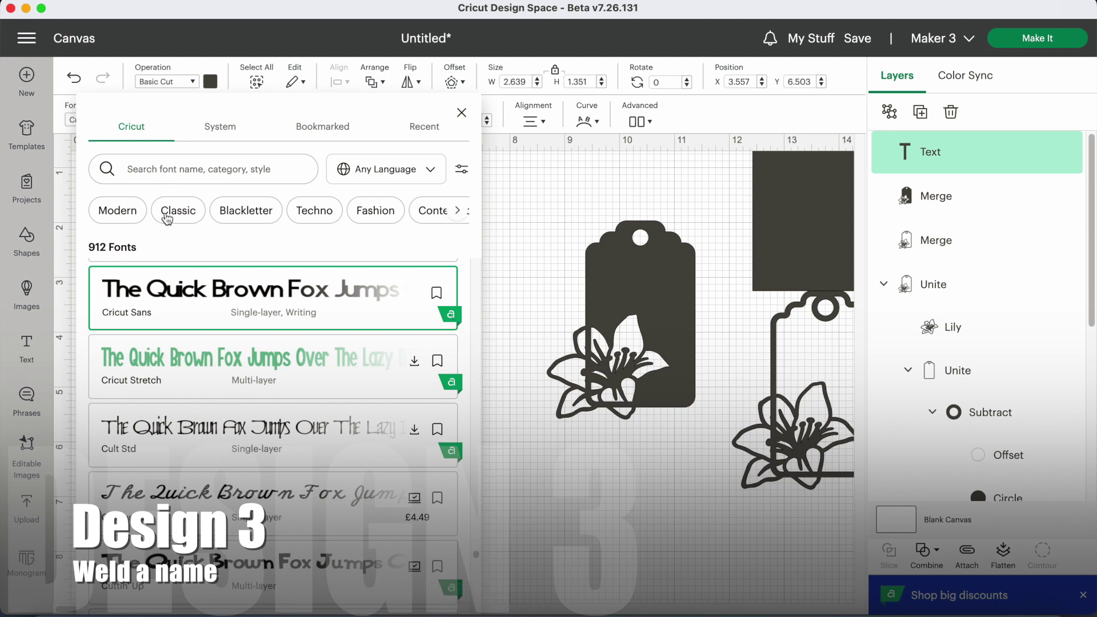
left_click(220, 128)
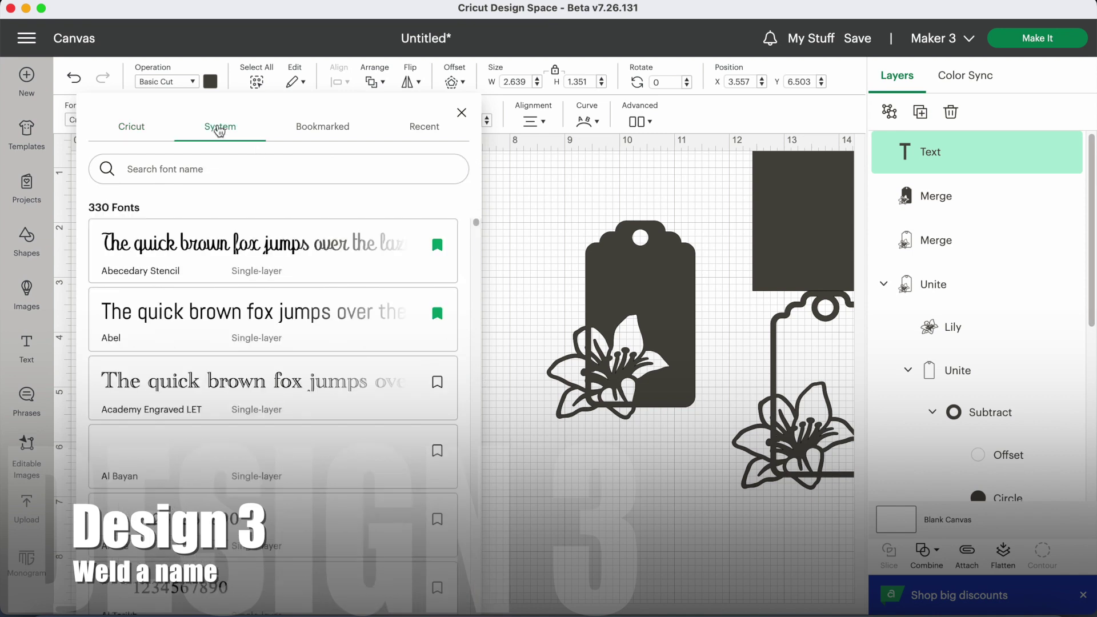
left_click(320, 128)
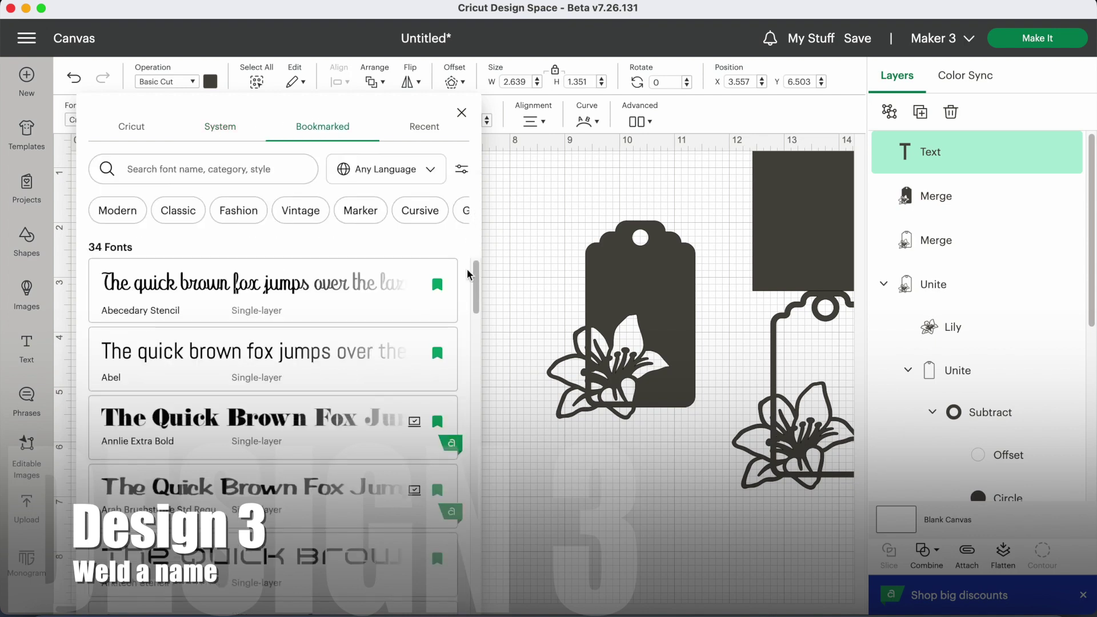
left_click_drag(476, 278, 482, 330)
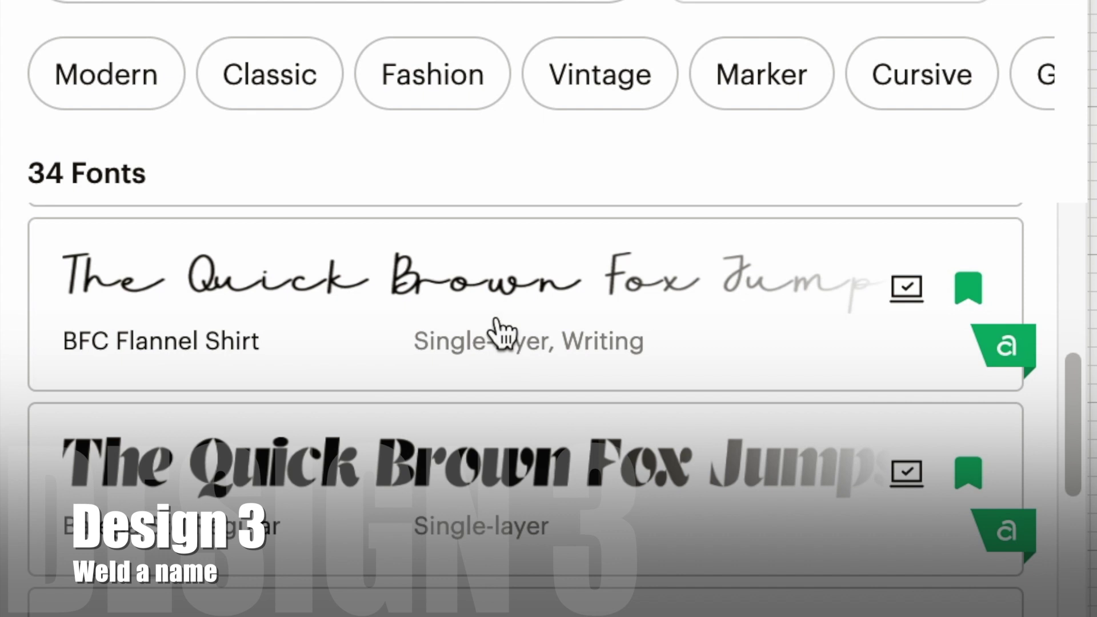
left_click(498, 332)
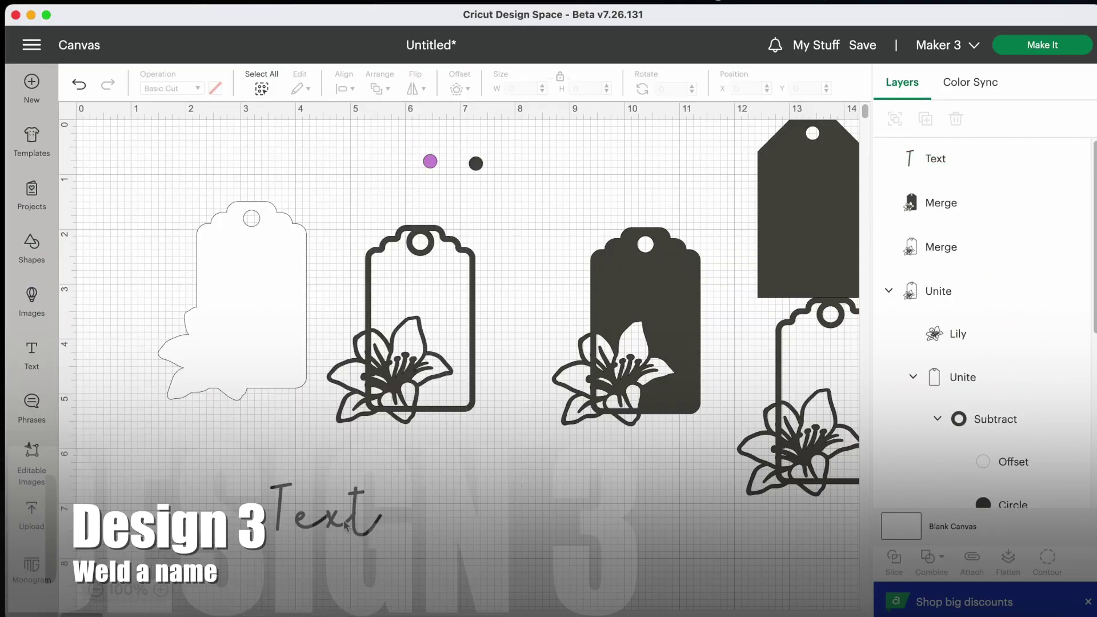
Step: Change the text to 'Sara' and unite it with the lily frame tag
left_click(346, 526)
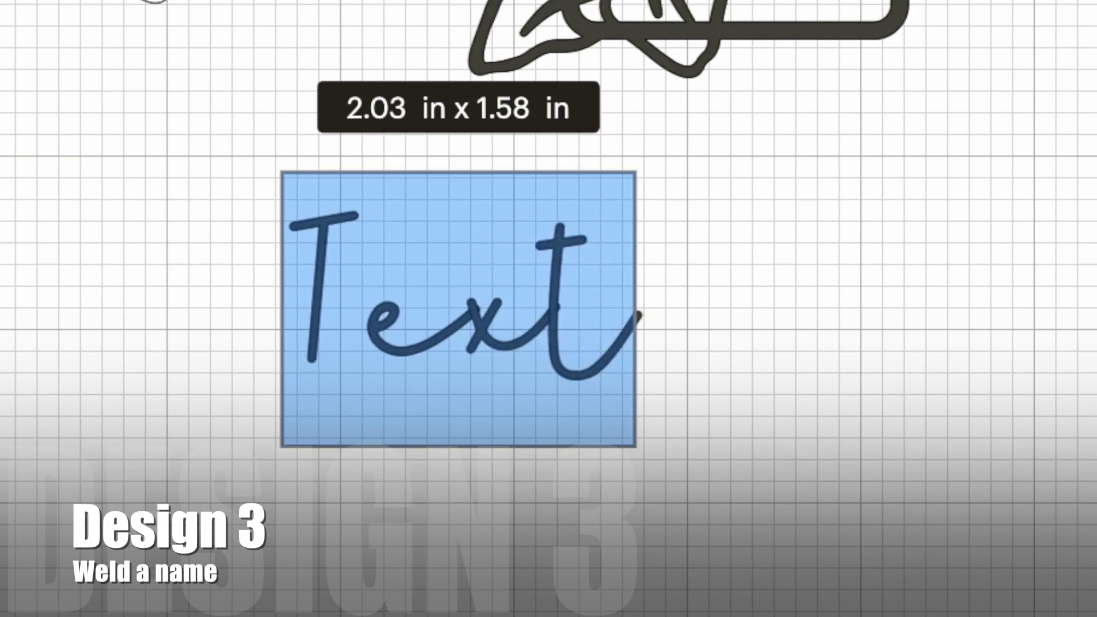
type("Sara")
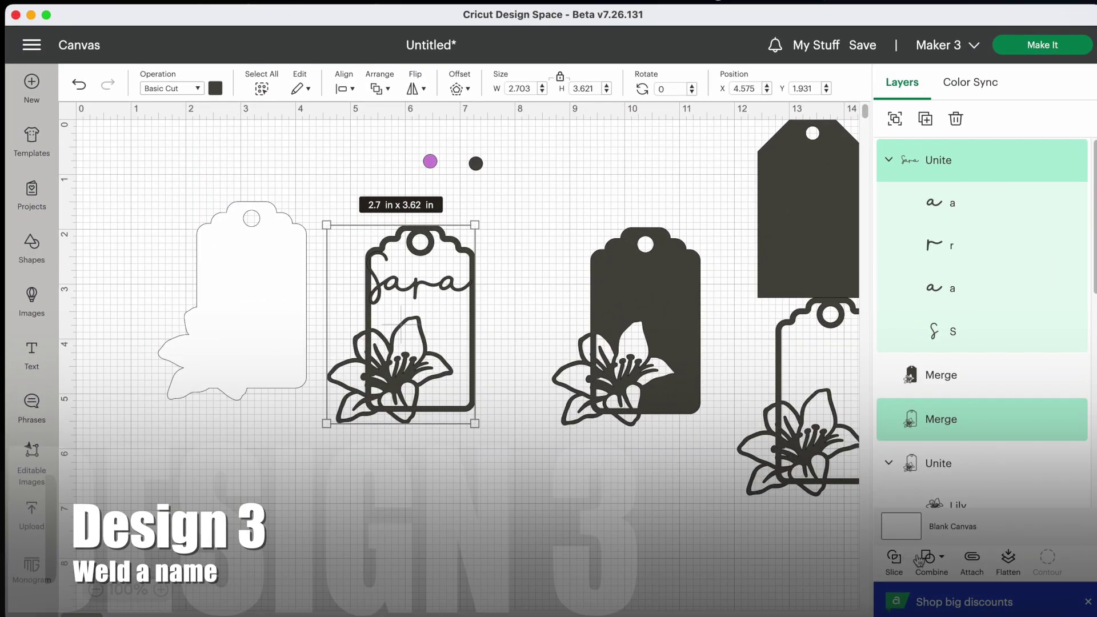
left_click(920, 559)
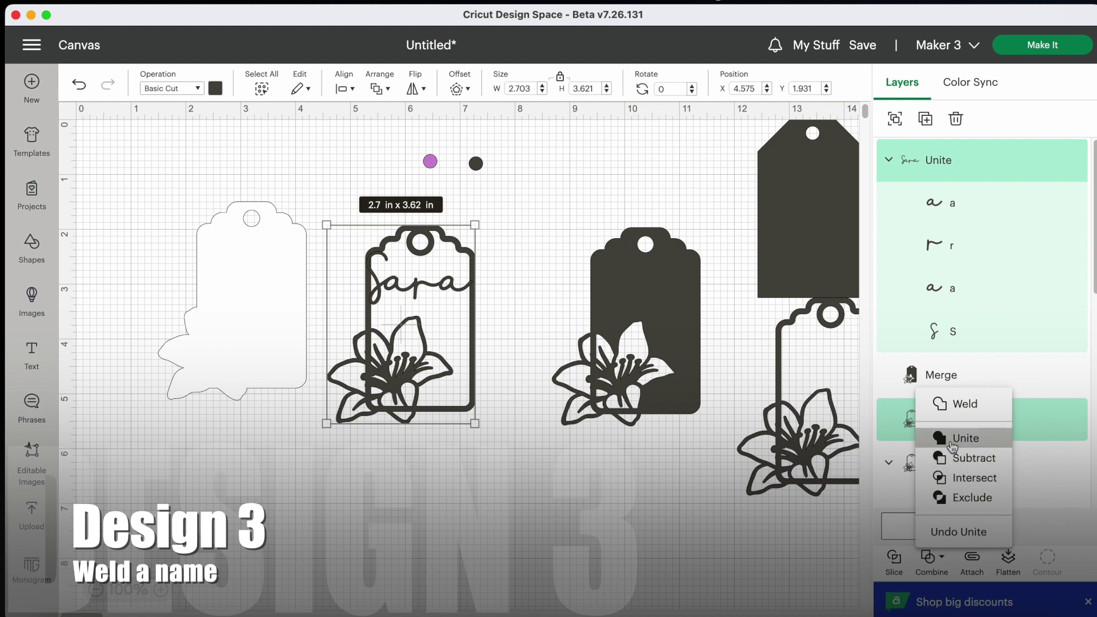
left_click(952, 438)
Step: Arrange the plain lily frame tag and the Sara tag in a row across the canvas
left_click_drag(806, 384, 389, 517)
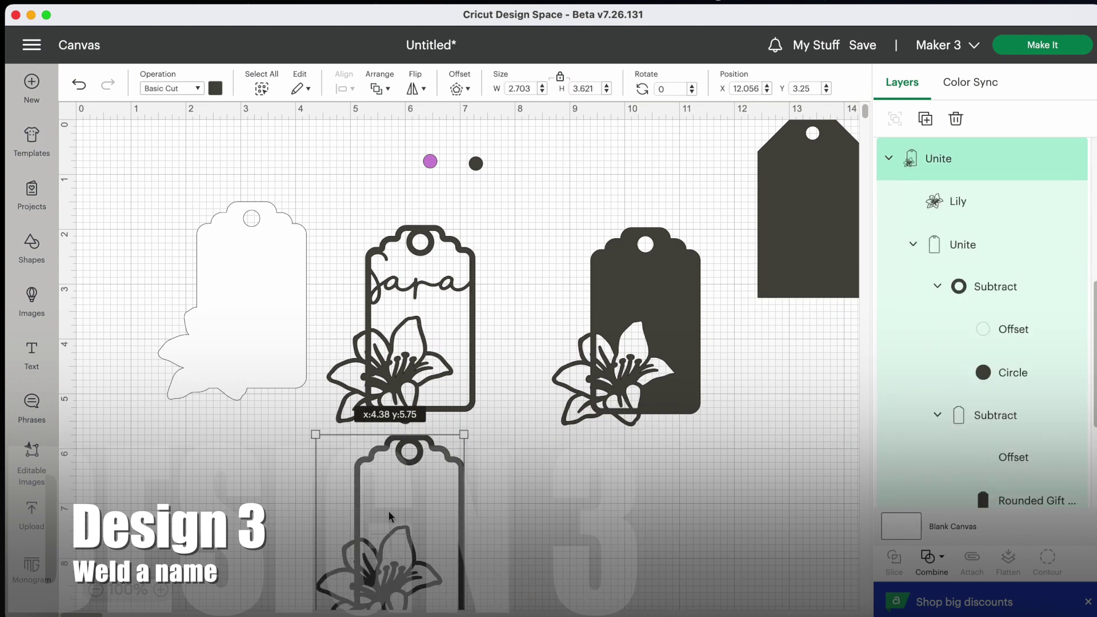
left_click_drag(400, 395, 271, 373)
left_click_drag(394, 503, 433, 288)
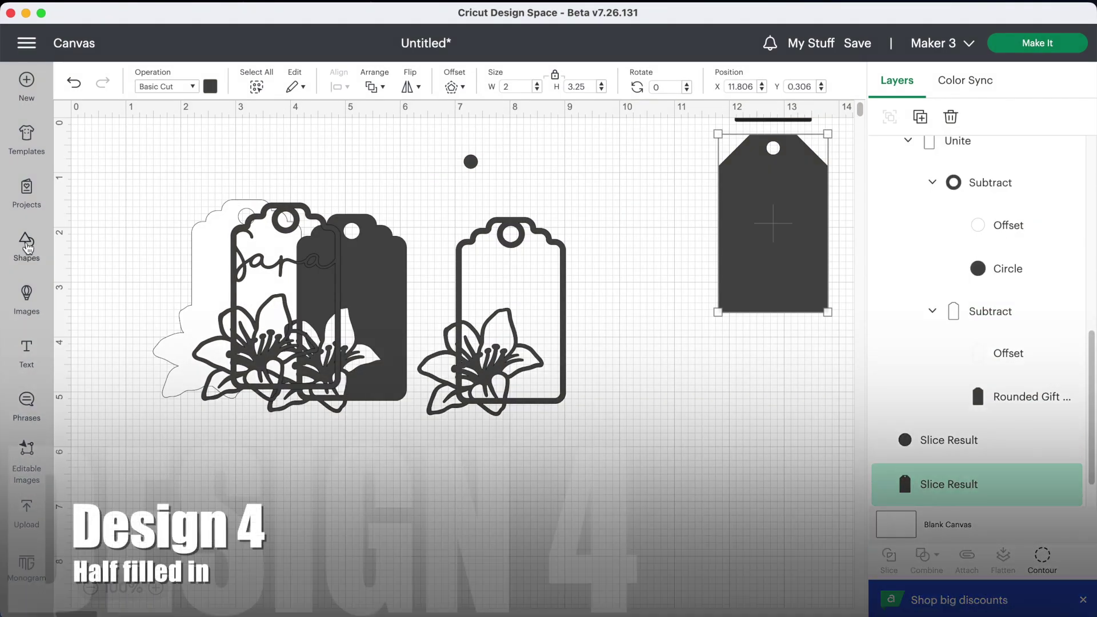
left_click(31, 247)
Step: Add a rounded gift tag shape sized 2 × 3.4 in
scroll(194, 343, "down", 3)
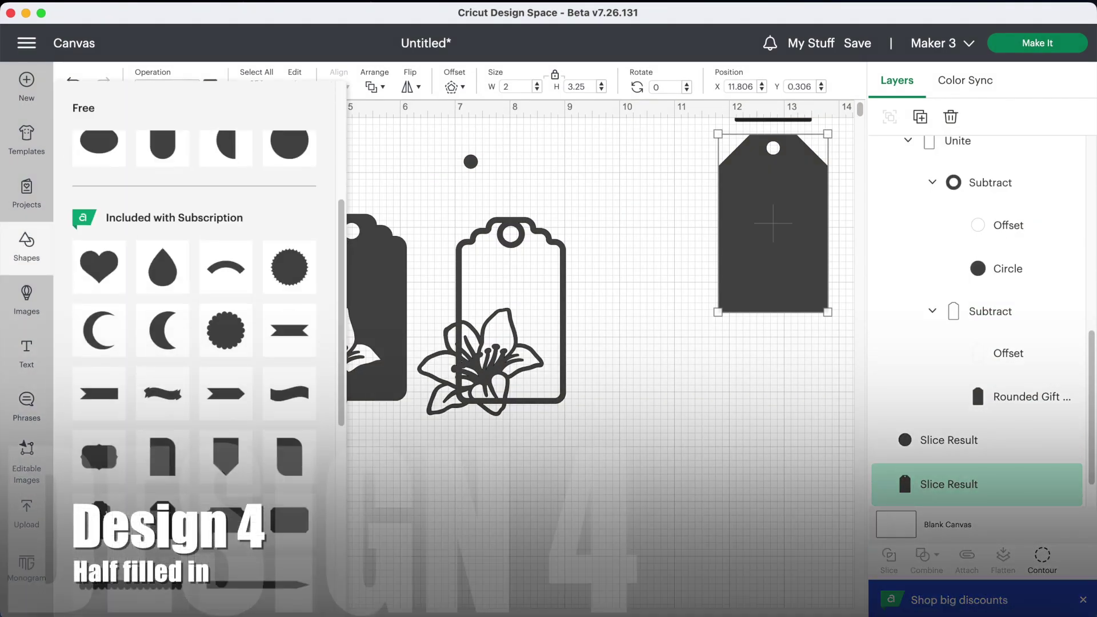
left_click(163, 457)
left_click_drag(677, 340, 708, 333)
Step: Add a 1.8 × 1.8 in square and move it into the tag's lower half
left_click(26, 247)
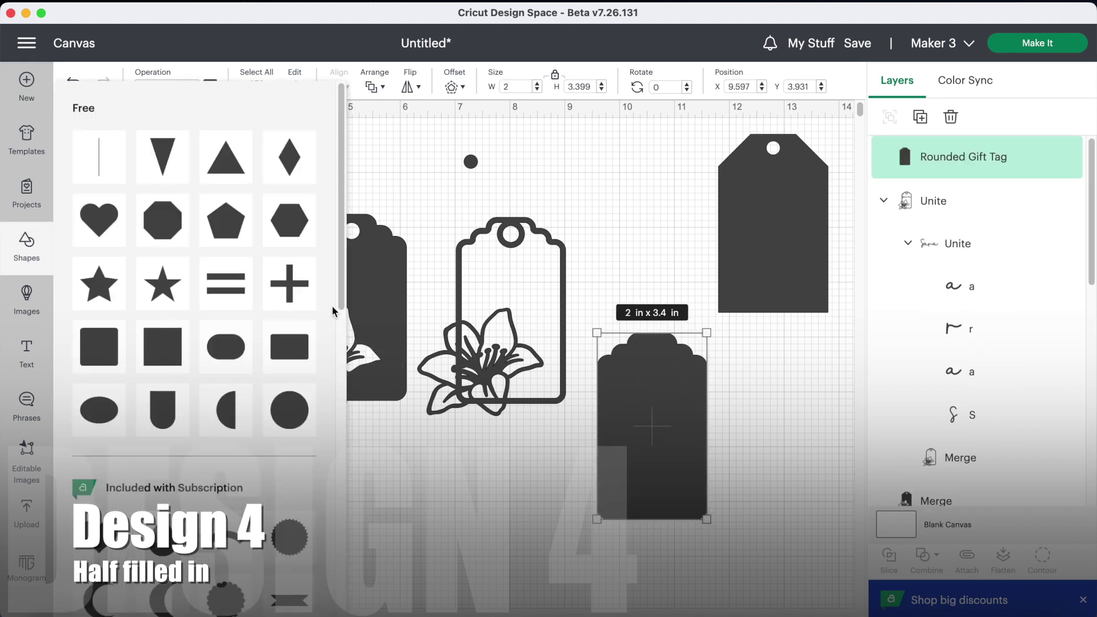
scroll(334, 311, "down", 3)
scroll(331, 401, "up", 3)
left_click(162, 347)
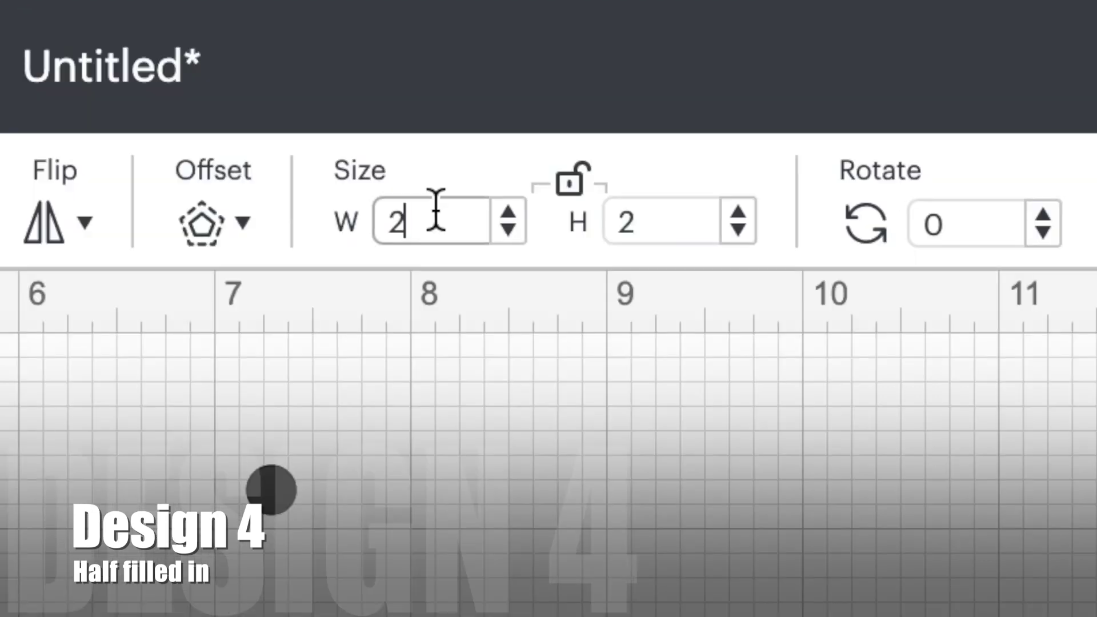
left_click_drag(517, 85, 493, 85)
type("1.8")
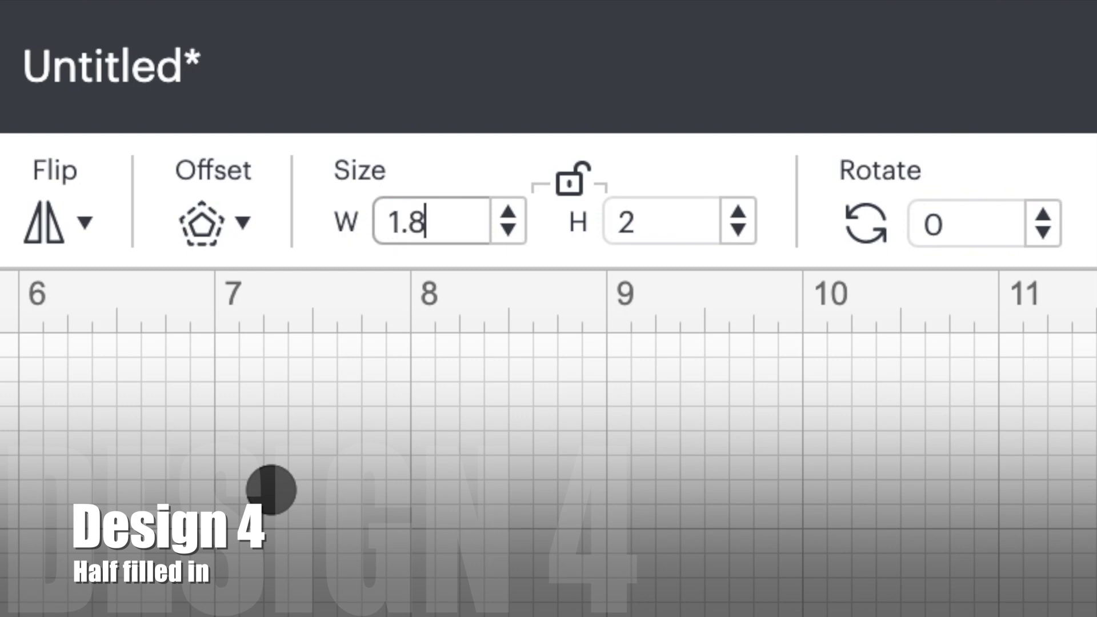
key("Return")
left_click(662, 223)
key("BackSpace")
type("1")
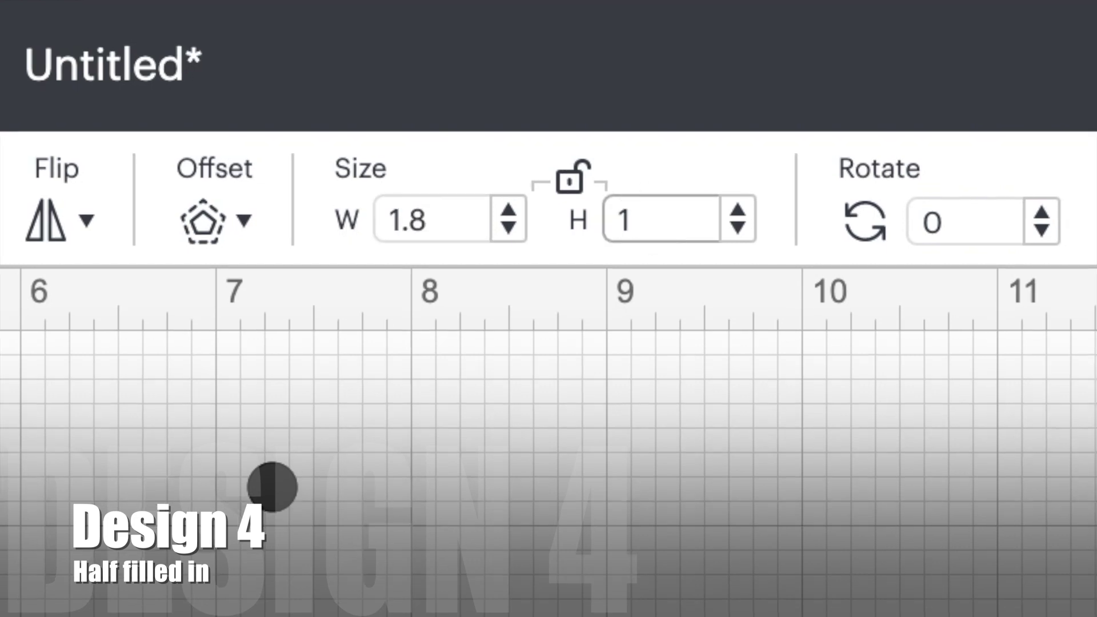
type(".8")
key("Return")
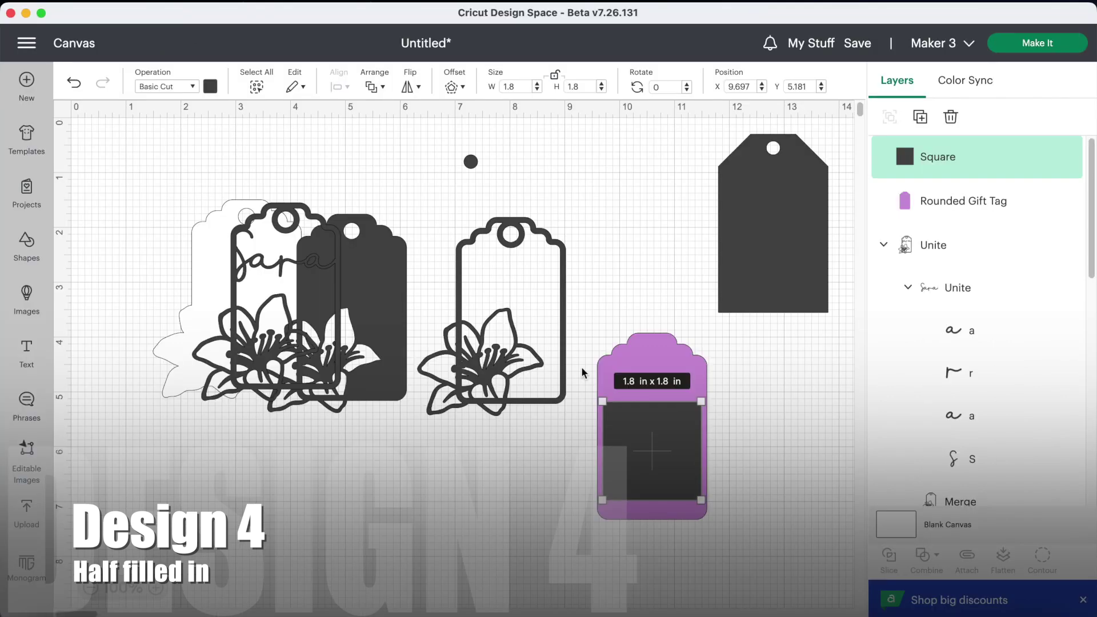
left_click_drag(655, 452, 656, 465)
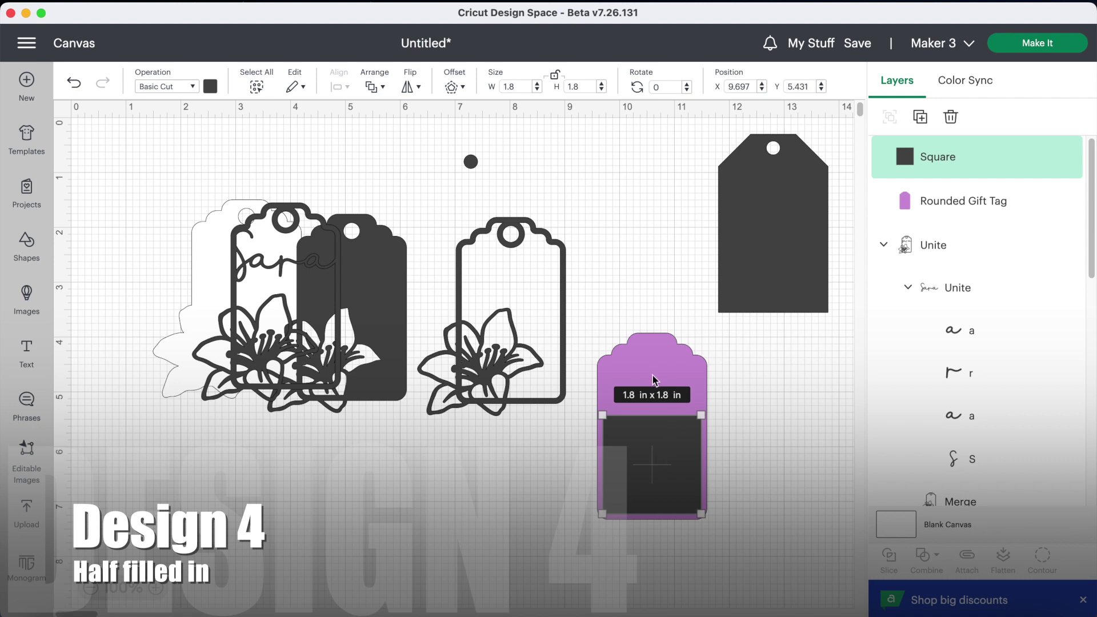
Step: Subtract the square from the purple tag to cut a window
left_click_drag(759, 463, 629, 474)
left_click(342, 89)
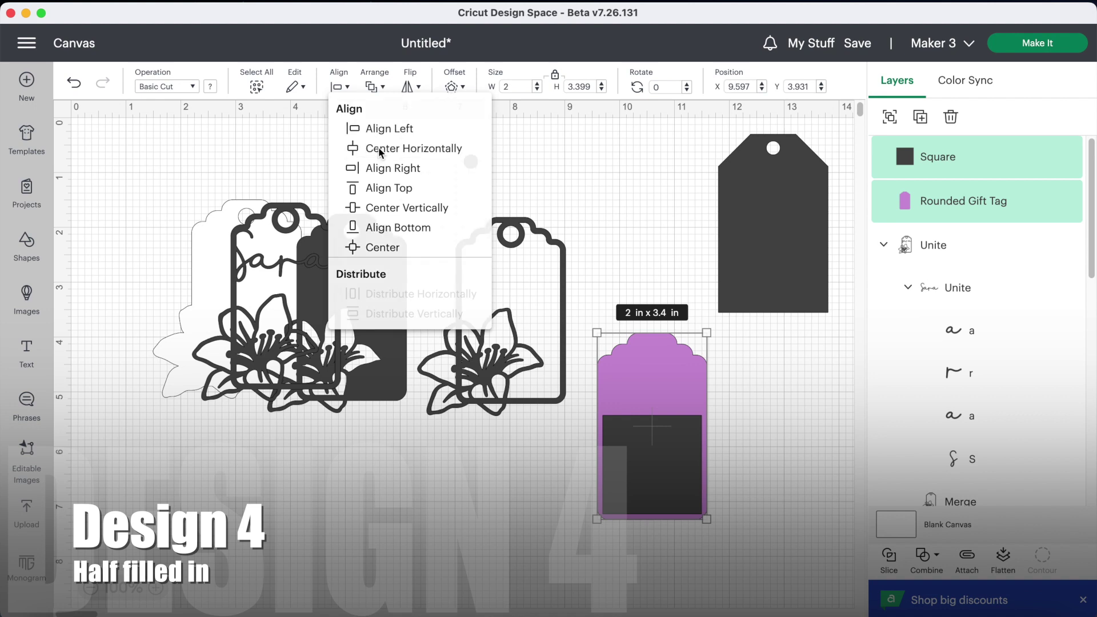
left_click(931, 567)
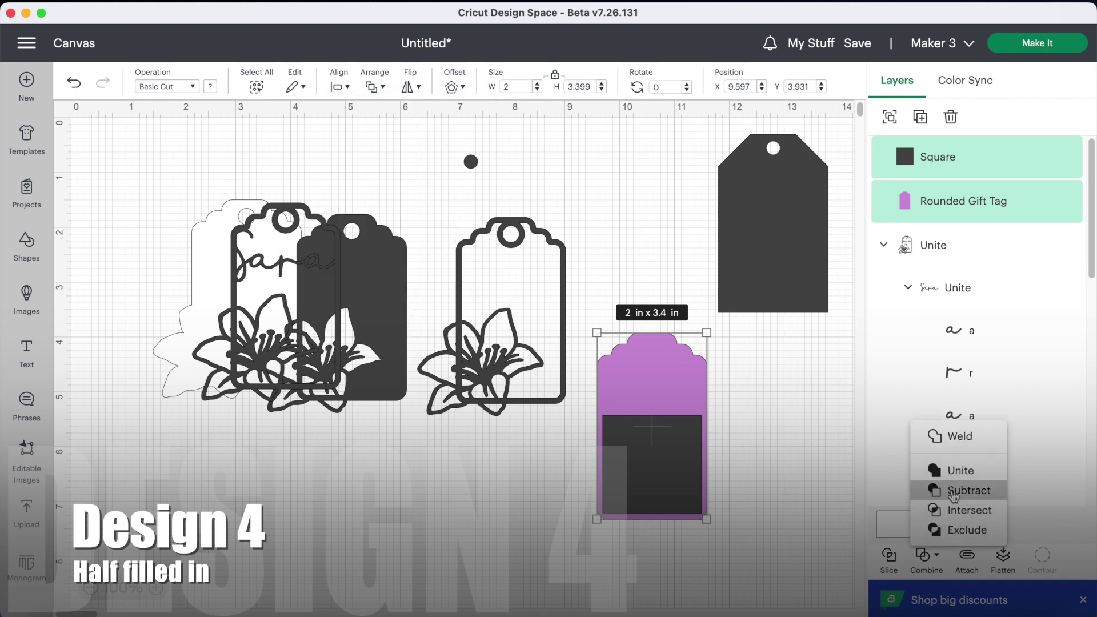
left_click(938, 490)
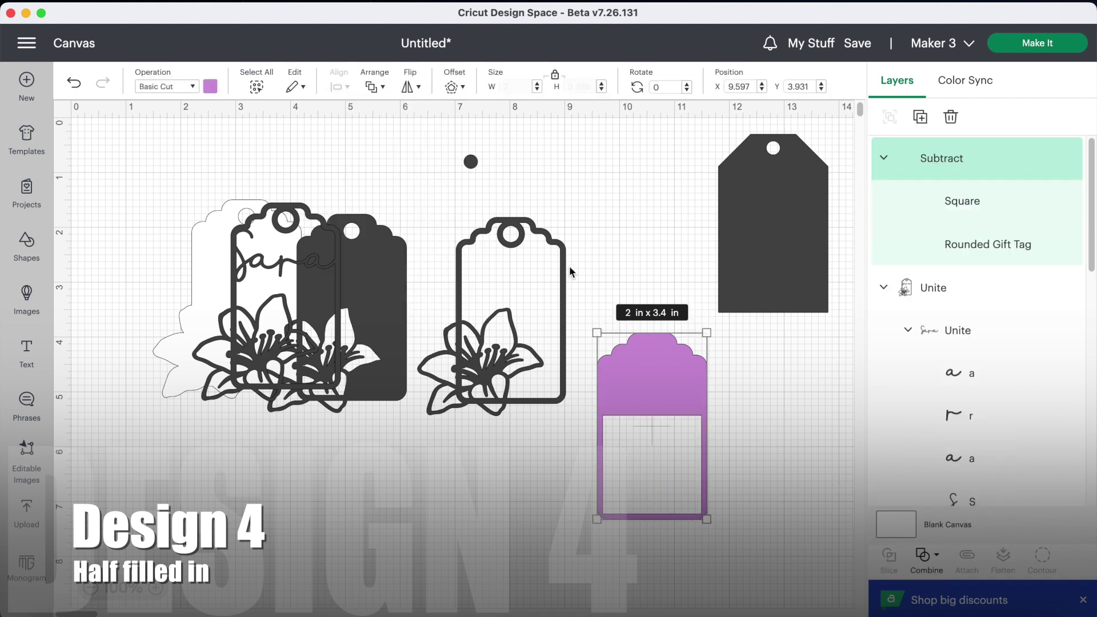
Step: Centre the small circle at the tag's top and subtract it as the hanging hole
left_click_drag(469, 163, 652, 344)
left_click(376, 80)
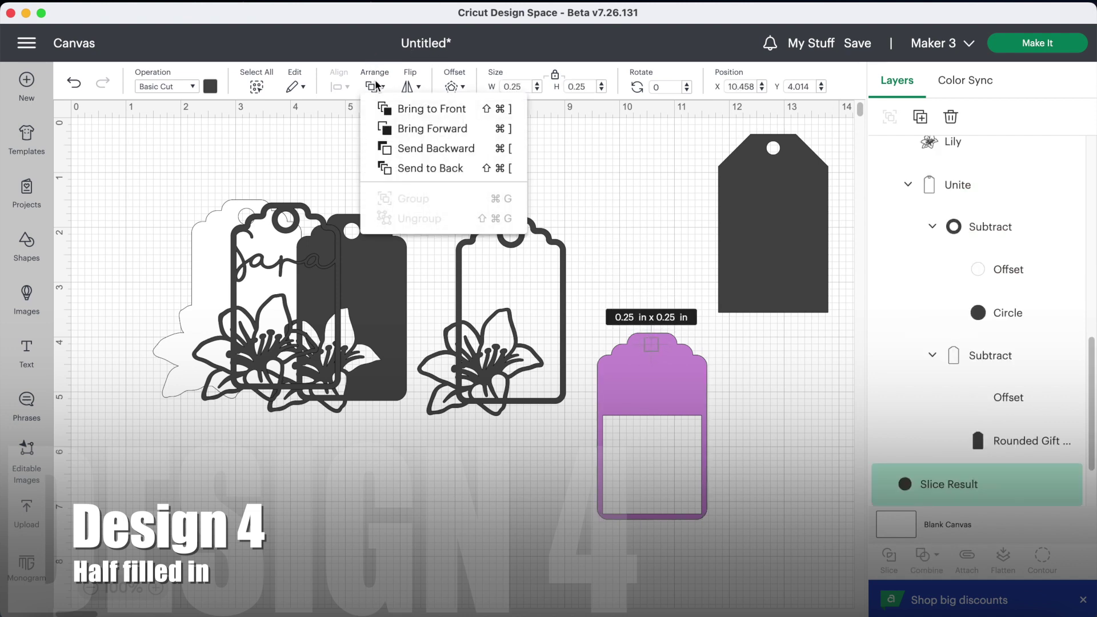
left_click(403, 108)
left_click(651, 284)
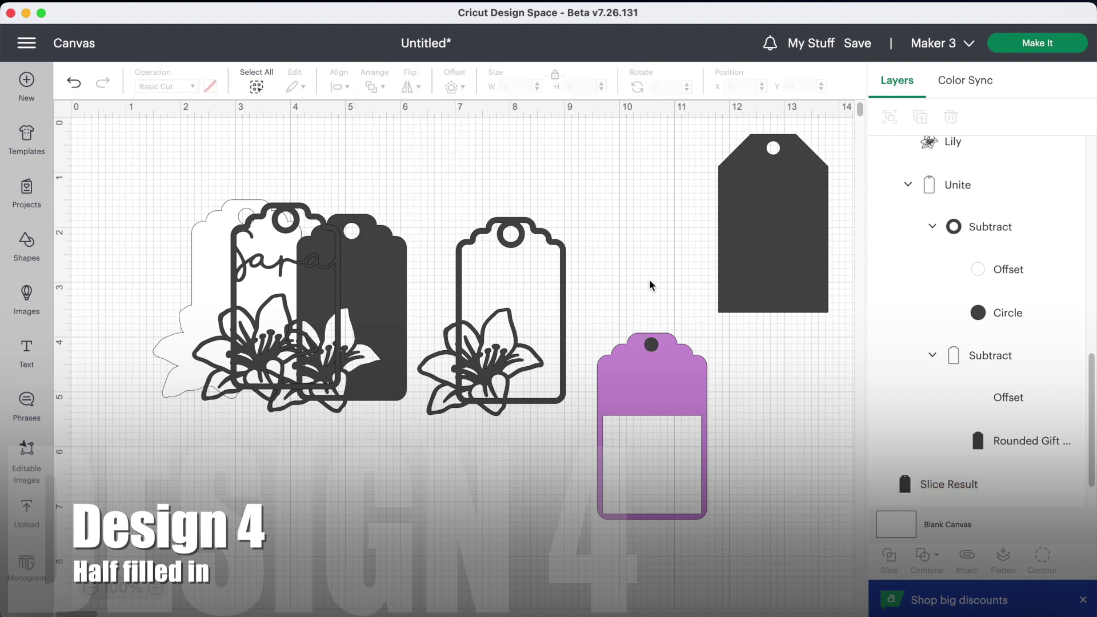
left_click_drag(651, 345, 653, 345)
left_click_drag(656, 279, 640, 400)
left_click(337, 85)
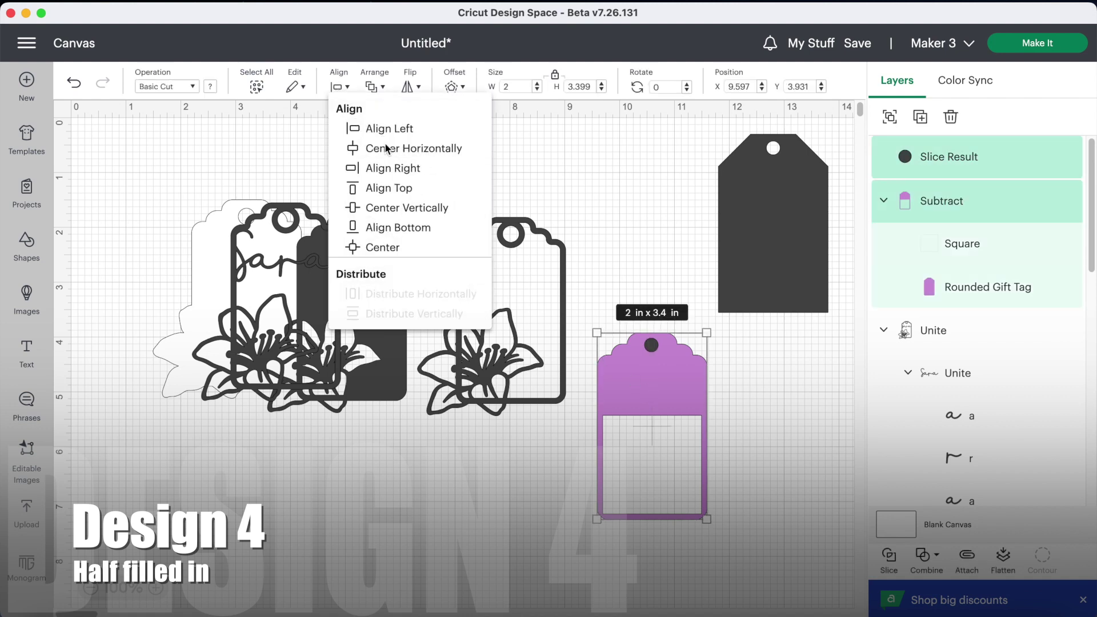
left_click(382, 148)
left_click(928, 563)
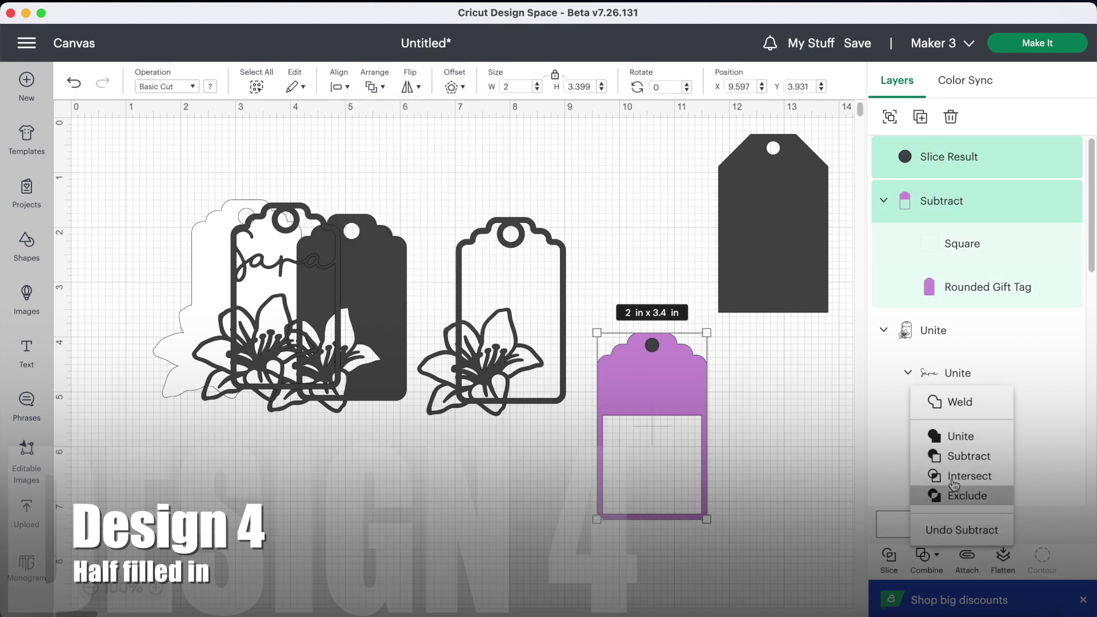
left_click(920, 453)
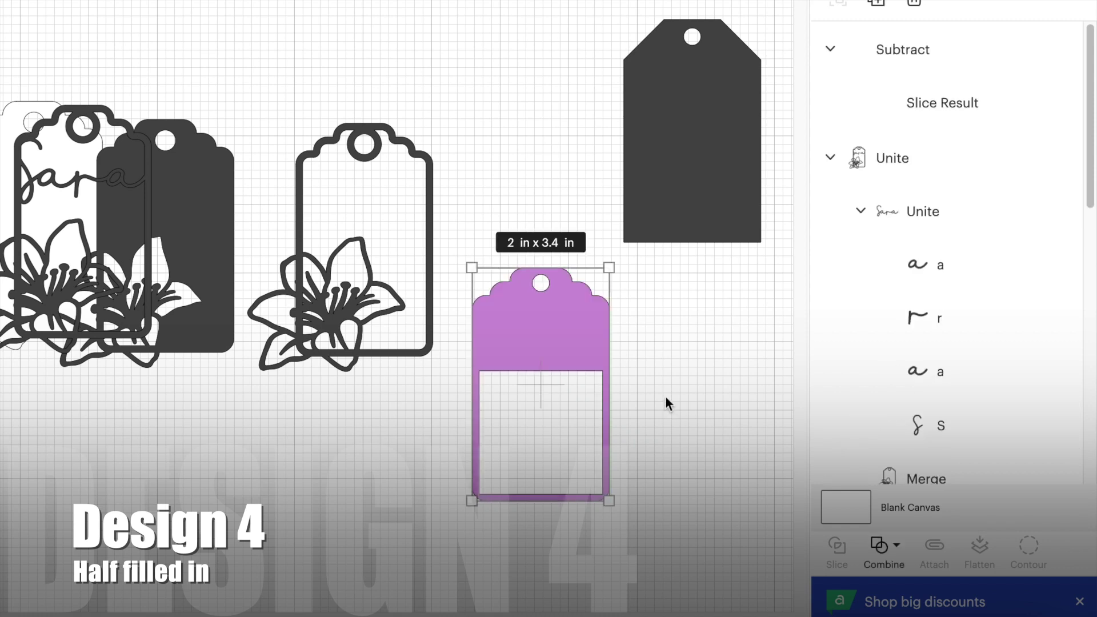
Step: Select the lily inside the outlined frame tag and make a separate copy of it
left_click_drag(551, 341, 551, 309)
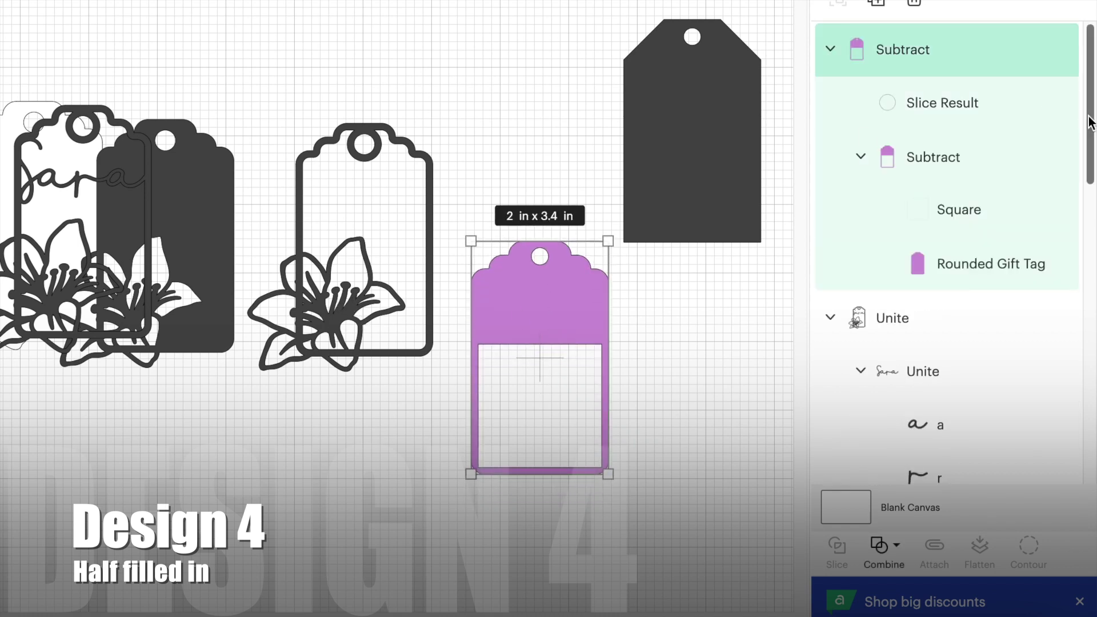
scroll(1091, 122, "down", 4)
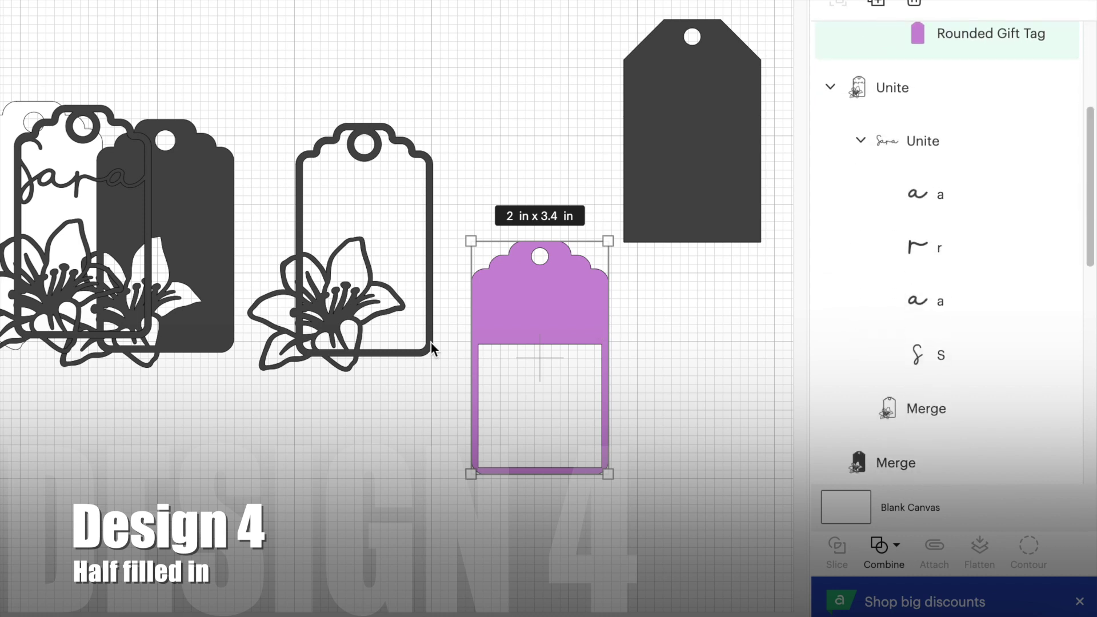
left_click(355, 313)
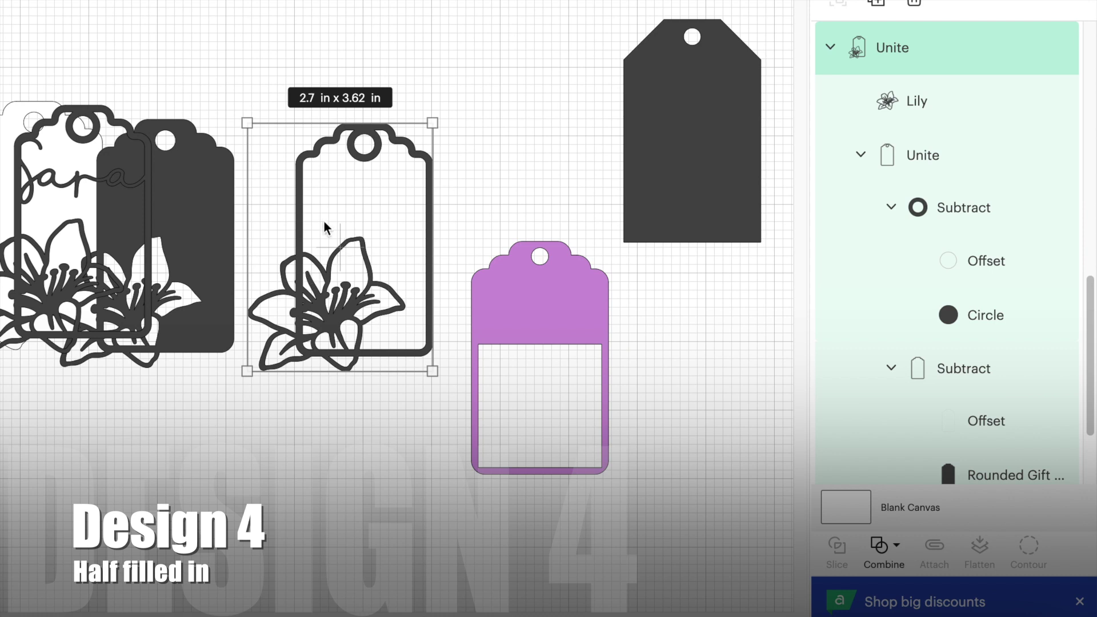
left_click(923, 108)
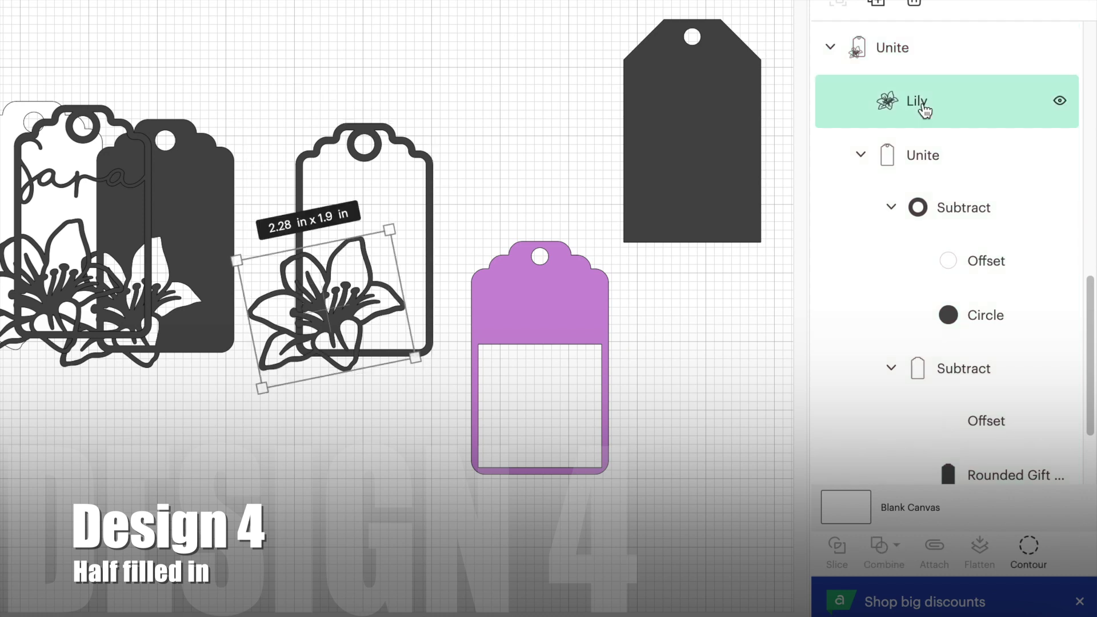
key("ctrl+z")
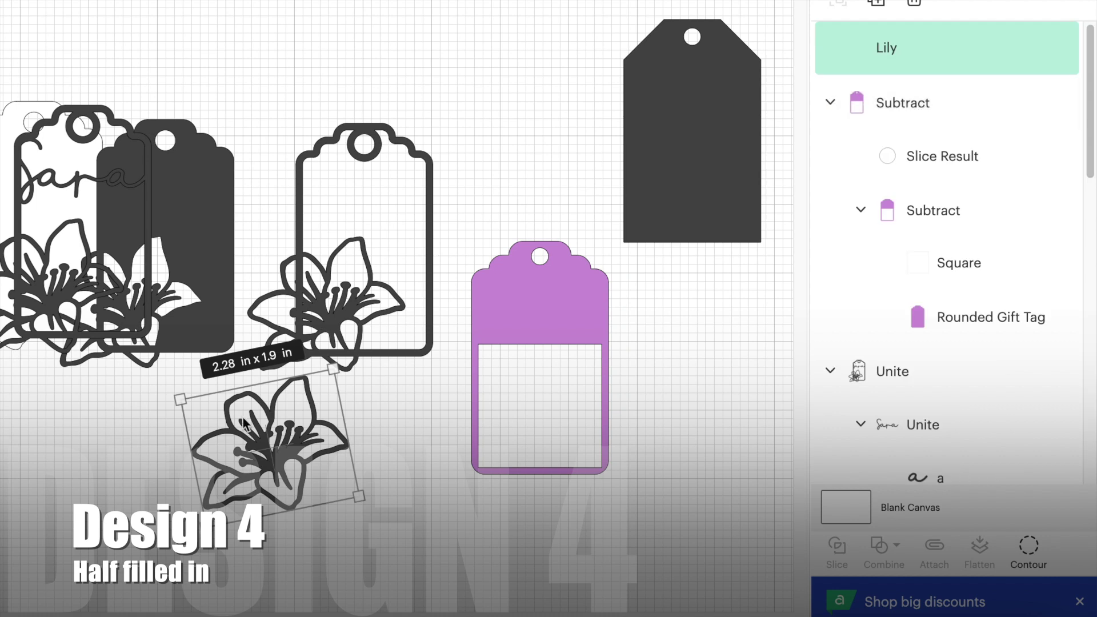
Step: Place the lily on the purple tag's lower left, unite them, and duplicate the result
left_click_drag(261, 433, 495, 421)
left_click(531, 527)
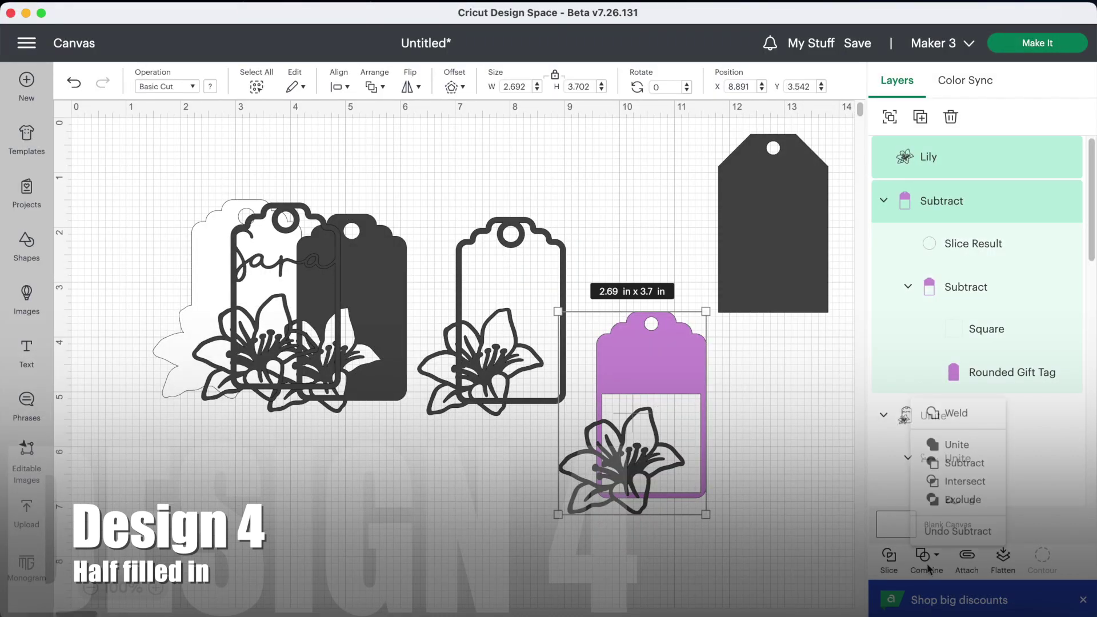
left_click(938, 462)
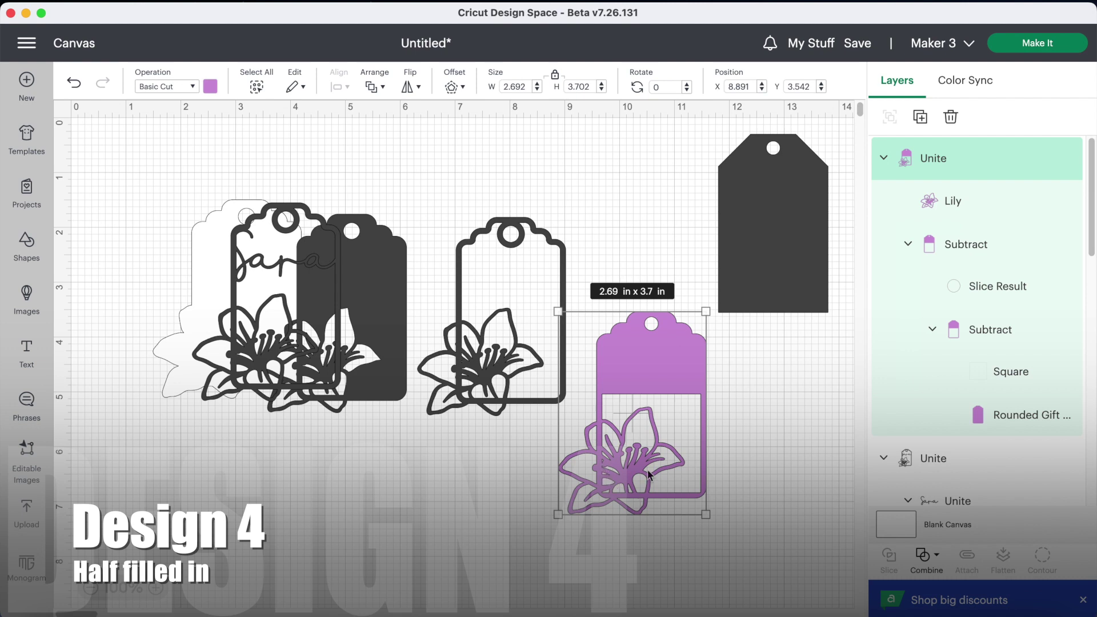
key("super+d")
Step: Move the duplicate aside and hide it, then merge the original tag's layers into one
left_click_drag(489, 508, 829, 331)
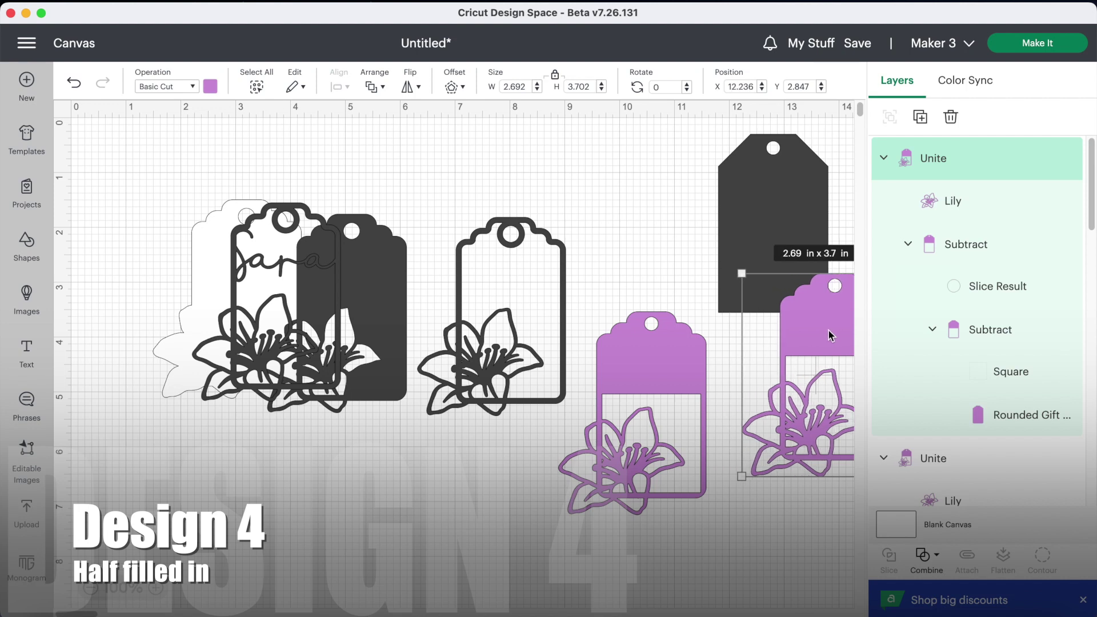
left_click(1067, 162)
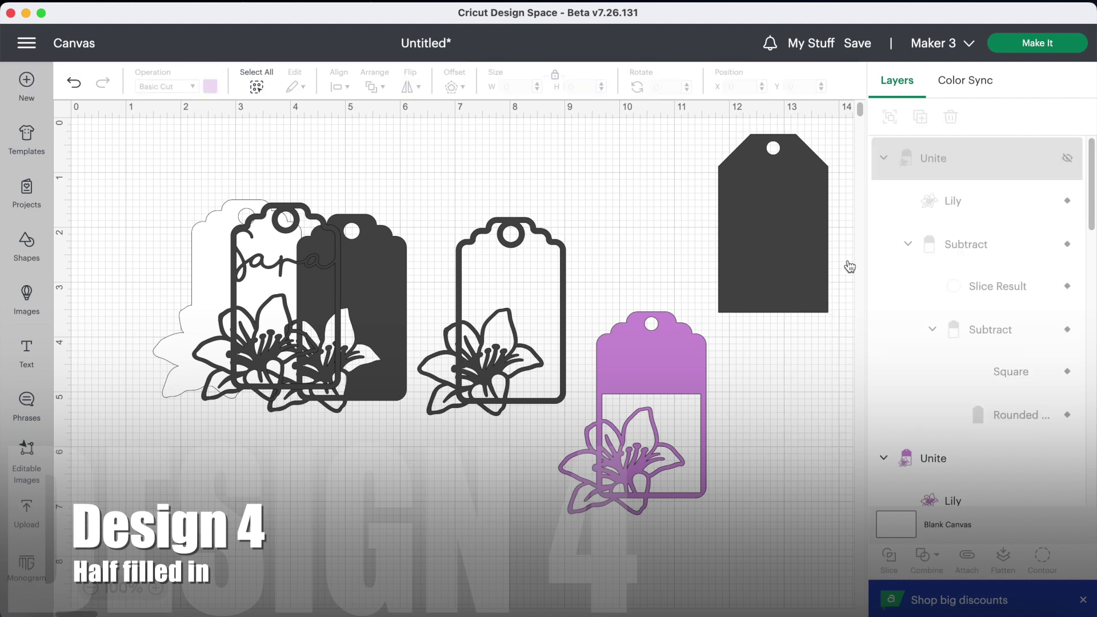
left_click(654, 355)
left_click(927, 555)
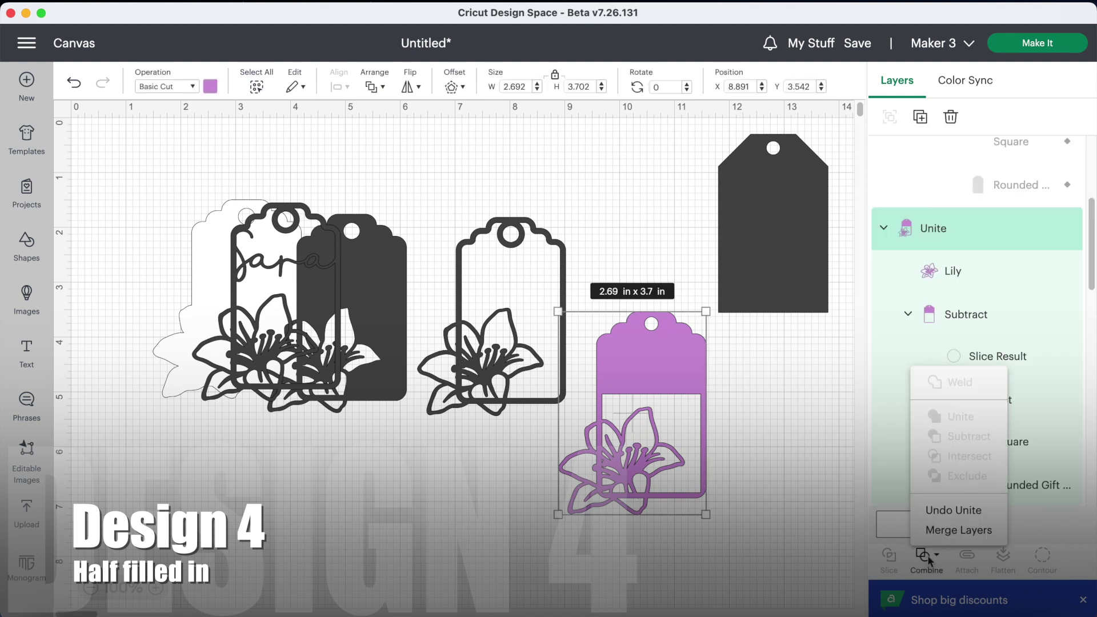
left_click(959, 529)
left_click_drag(624, 443, 631, 445)
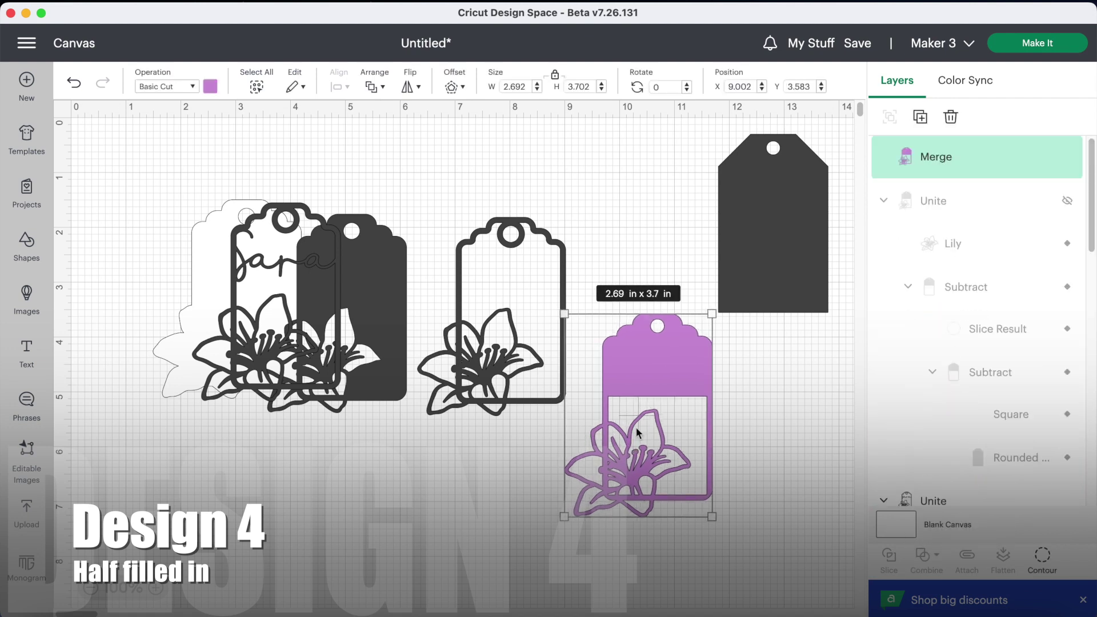
Step: Hide one tiny contour piece of the merged tag from cutting
left_click(1043, 558)
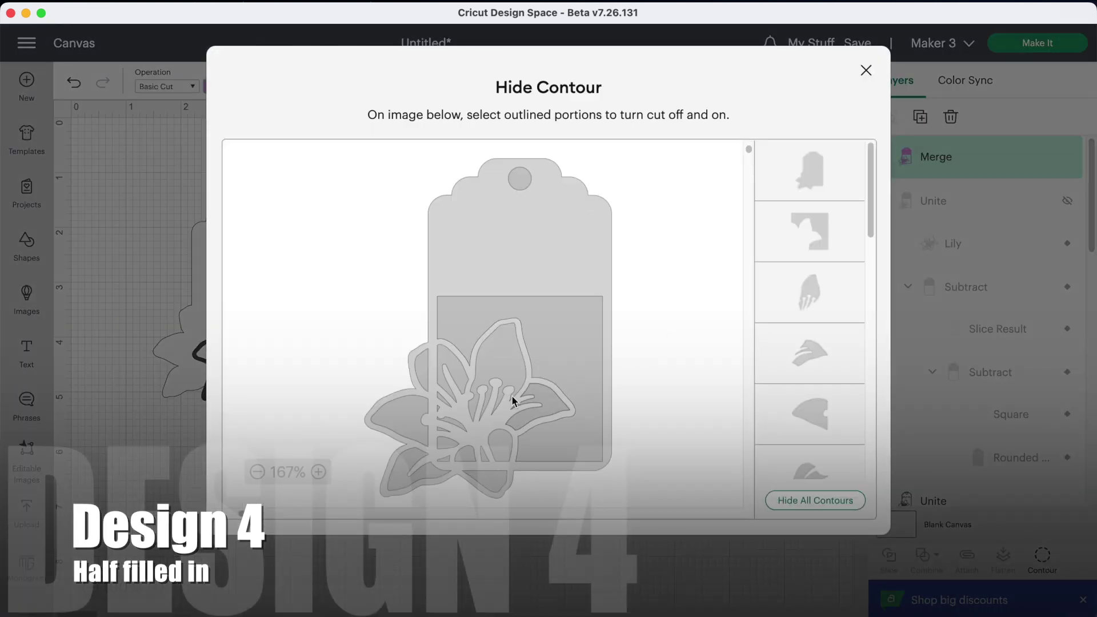
left_click_drag(873, 219, 900, 479)
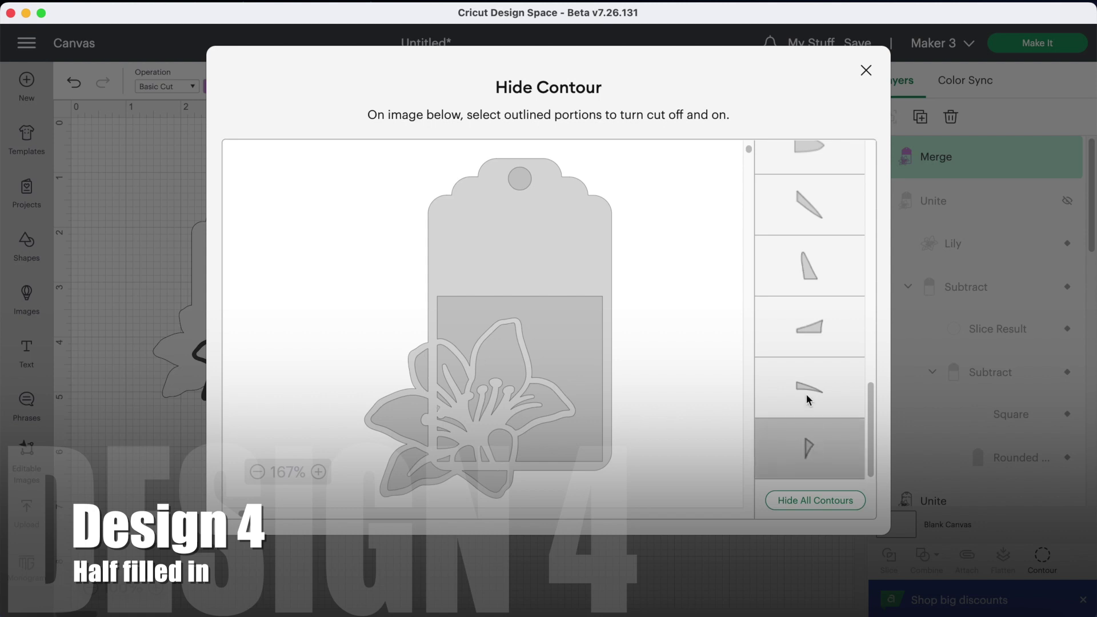
left_click(806, 393)
left_click(703, 578)
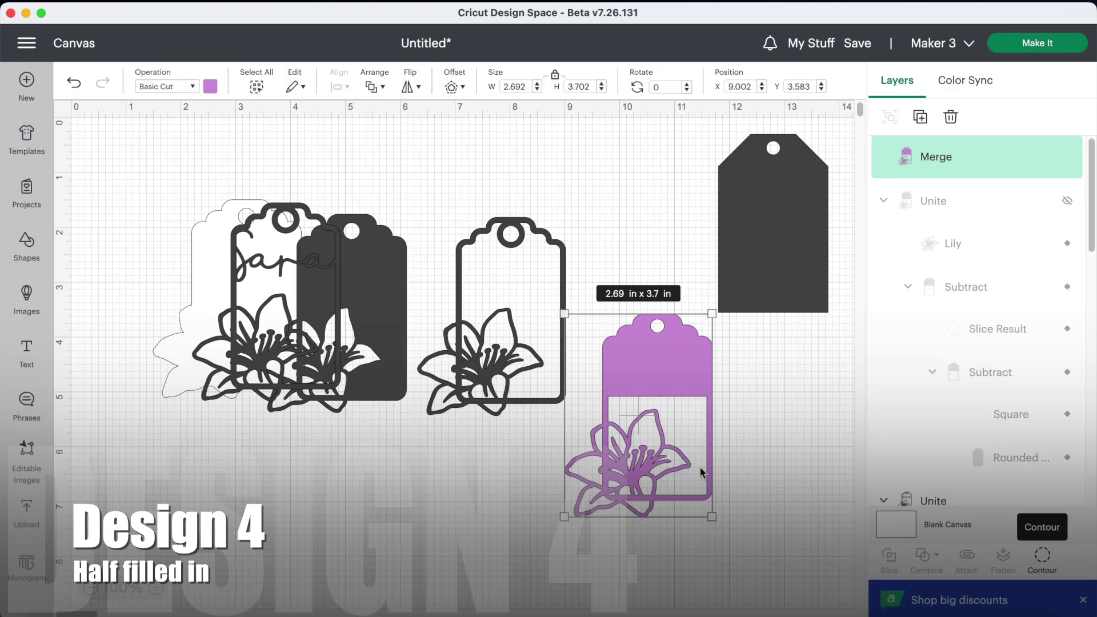